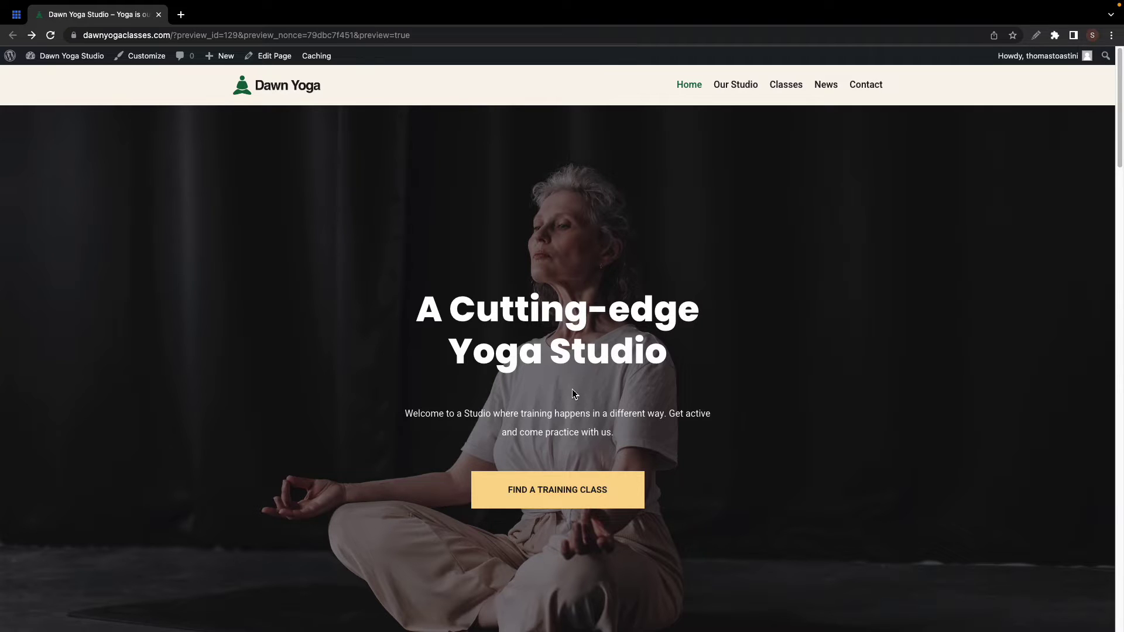
Open the Home page in the block editor
{"action": "scroll", "coordinate": [573, 393], "scroll_direction": "down", "scroll_amount": 15}
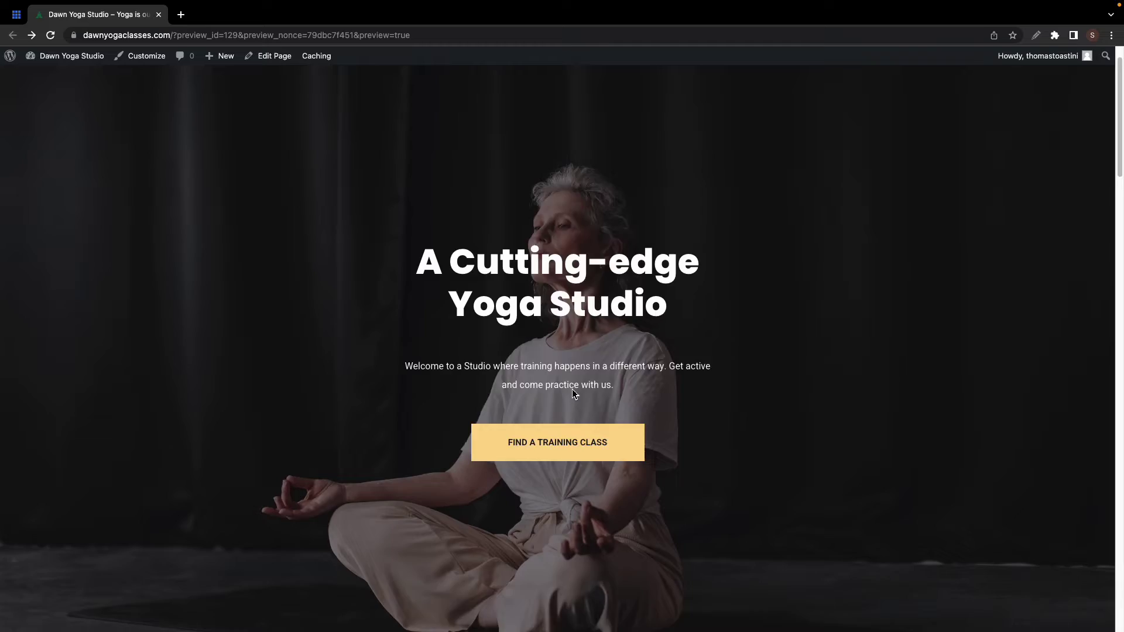
{"action": "scroll", "coordinate": [572, 393], "scroll_direction": "down", "scroll_amount": 15}
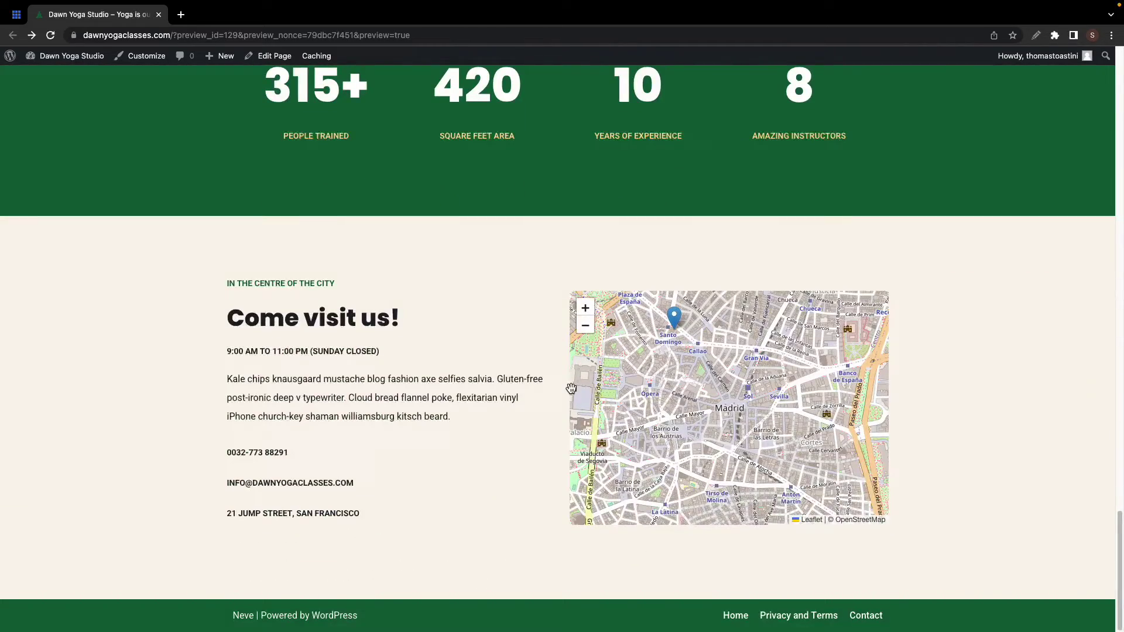
{"action": "scroll", "coordinate": [573, 393], "scroll_direction": "up", "scroll_amount": 10}
{"action": "scroll", "coordinate": [572, 393], "scroll_direction": "up", "scroll_amount": 15}
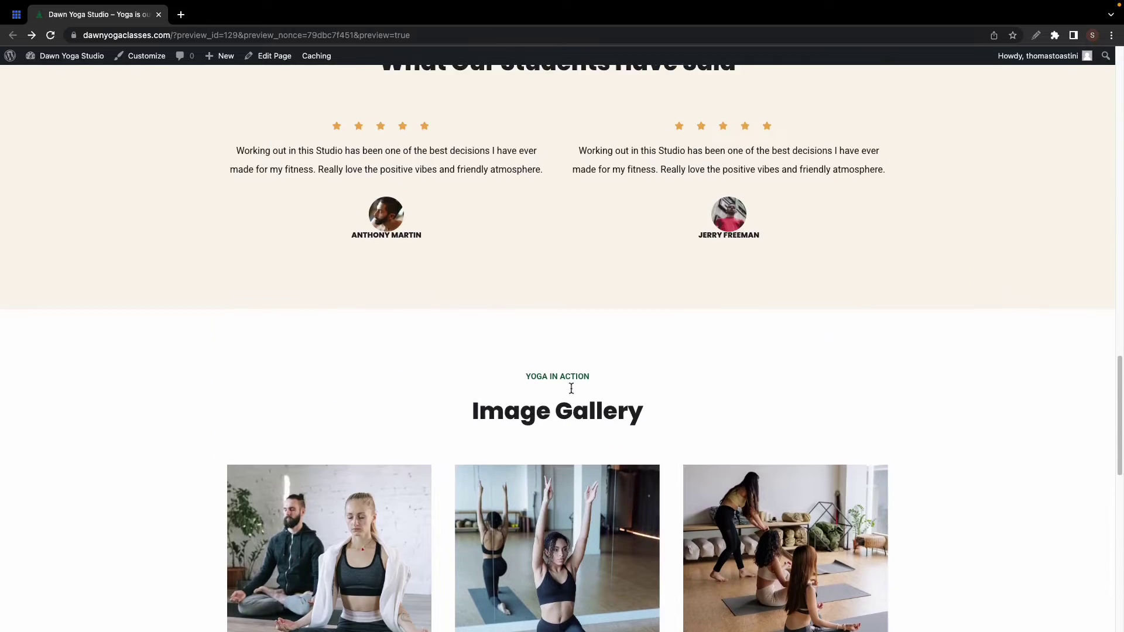
{"action": "scroll", "coordinate": [573, 394], "scroll_direction": "up", "scroll_amount": 10}
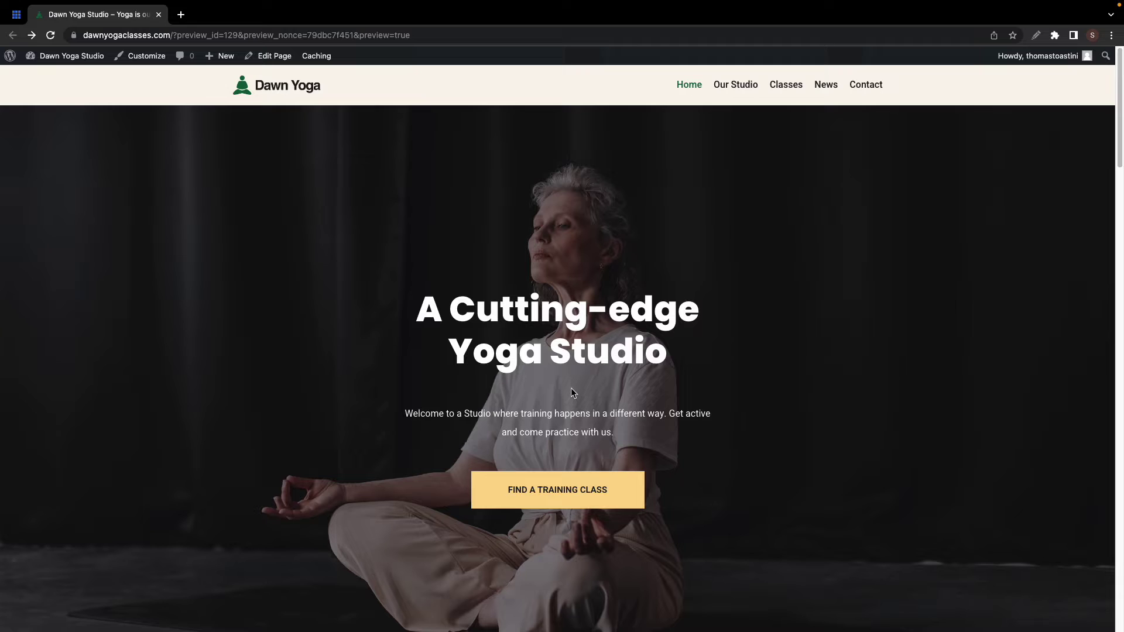
{"action": "left_click", "coordinate": [283, 58]}
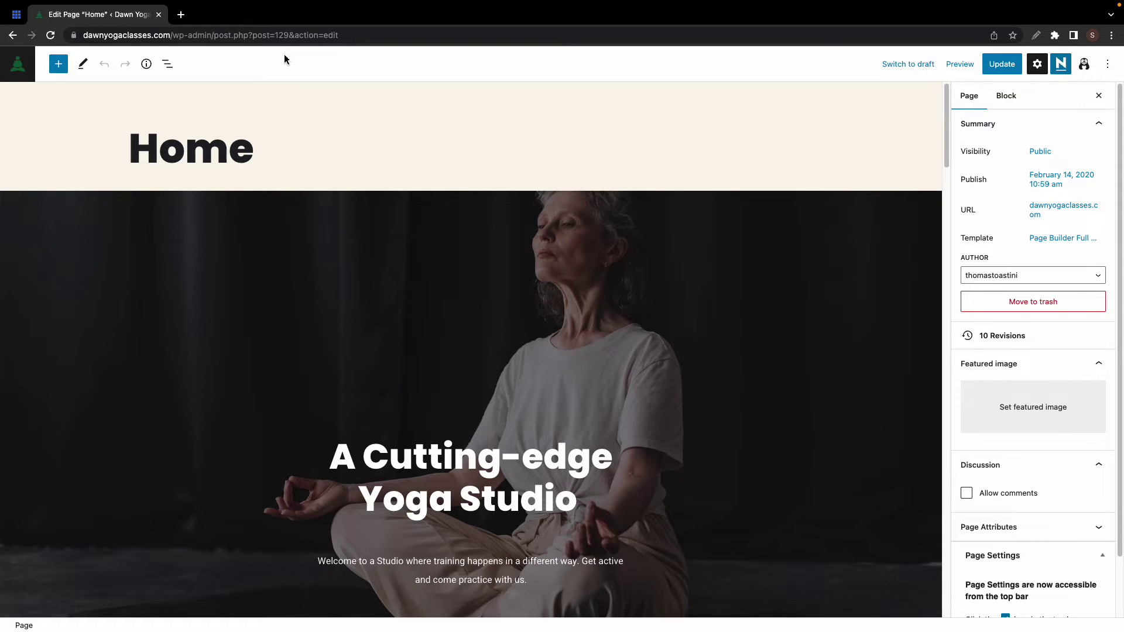
In List View, select the hero Section and expand it and its Section Column
{"action": "scroll", "coordinate": [441, 333], "scroll_direction": "down", "scroll_amount": 6}
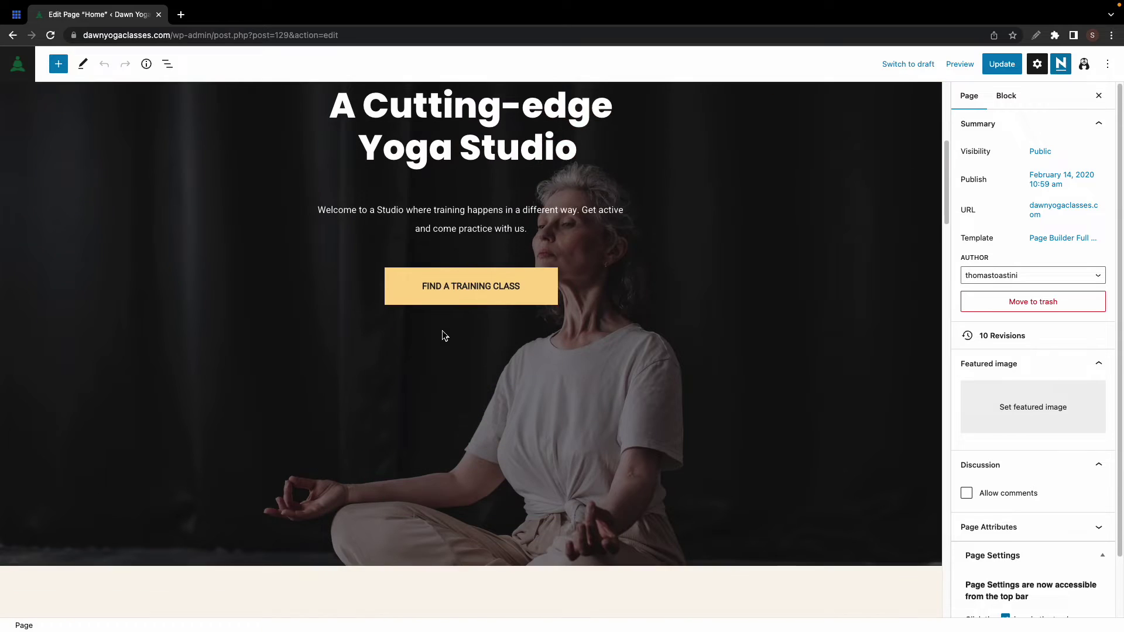
{"action": "scroll", "coordinate": [443, 335], "scroll_direction": "up", "scroll_amount": 6}
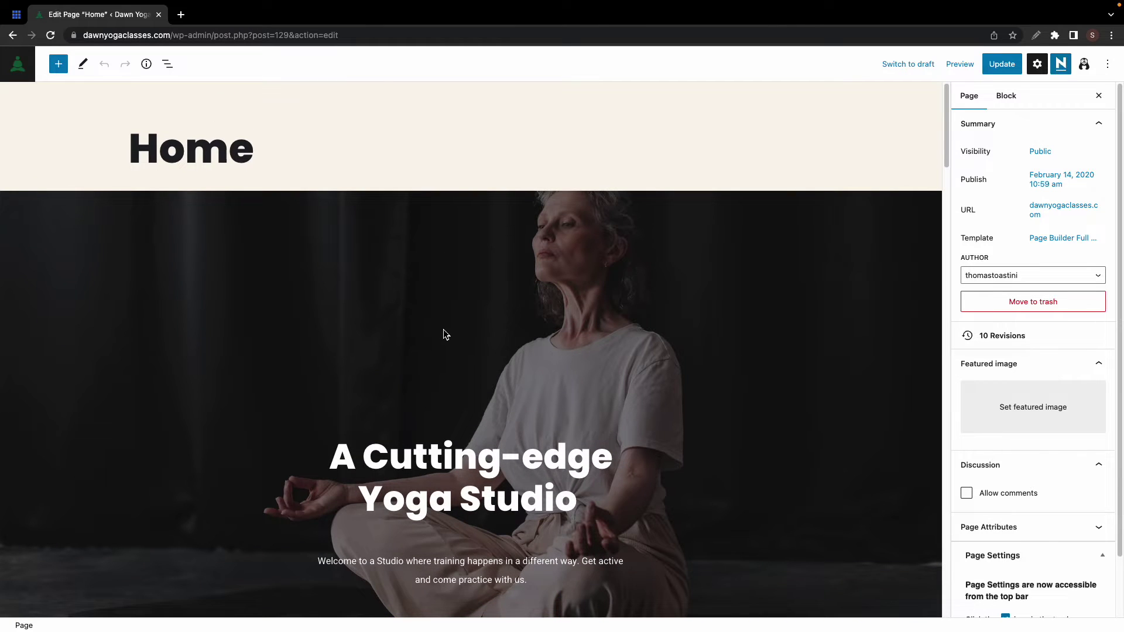
{"action": "left_click", "coordinate": [167, 65]}
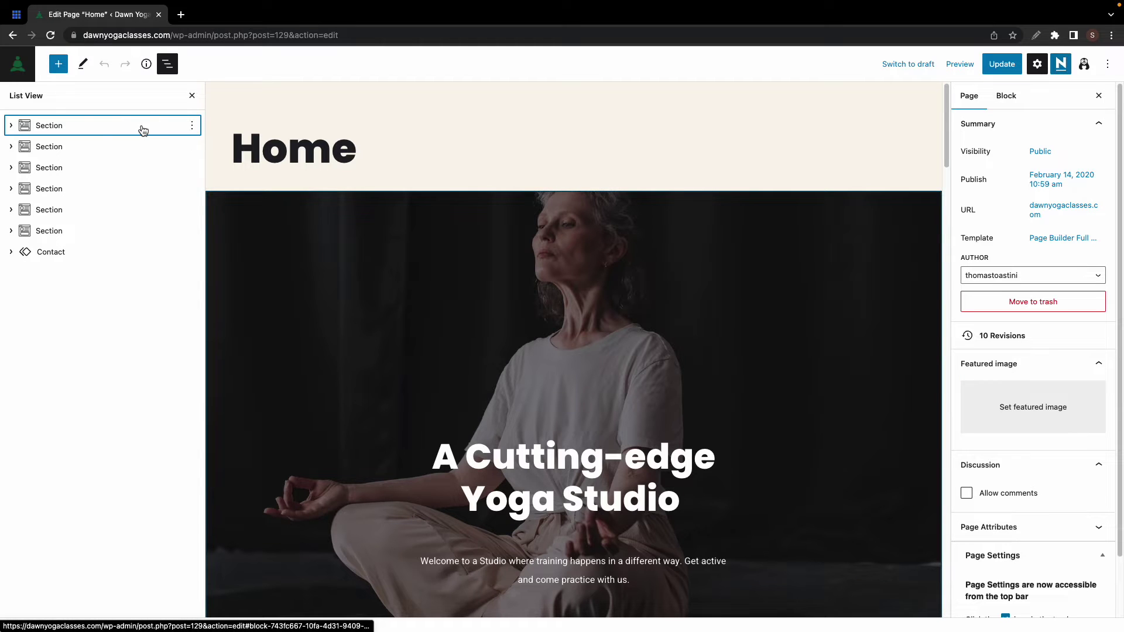
{"action": "left_click", "coordinate": [101, 131]}
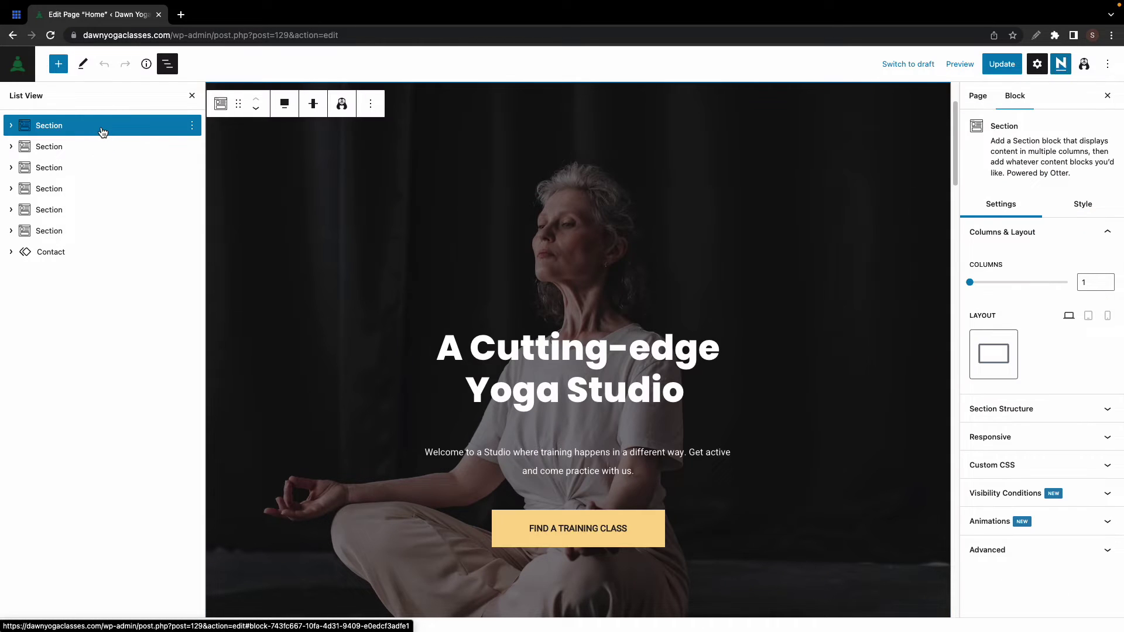
{"action": "left_click", "coordinate": [10, 125]}
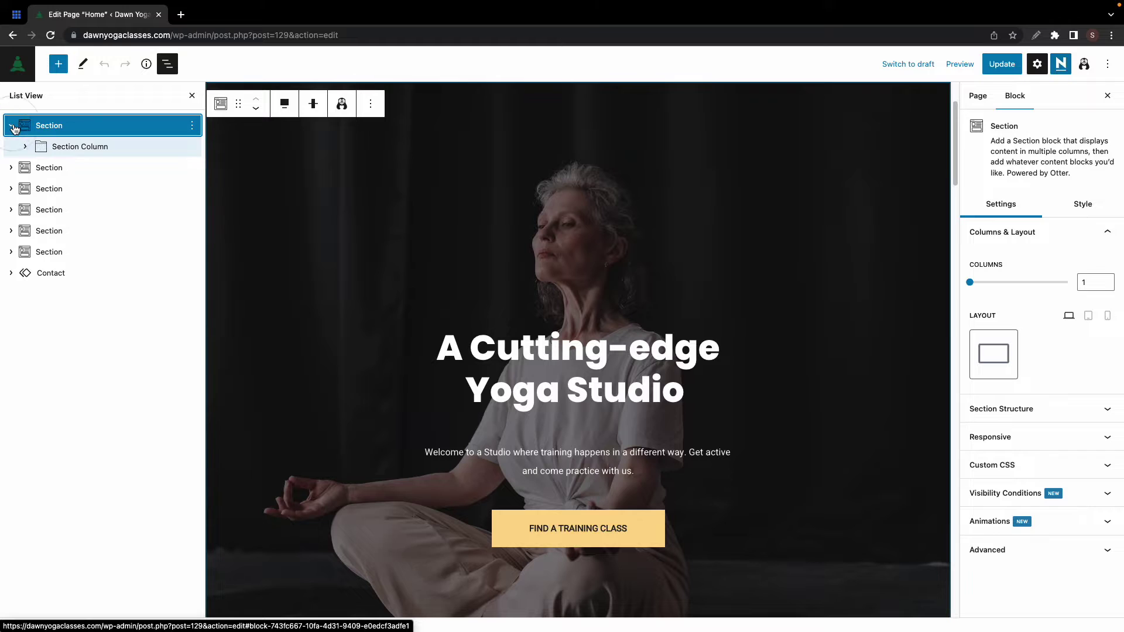
{"action": "left_click", "coordinate": [24, 147]}
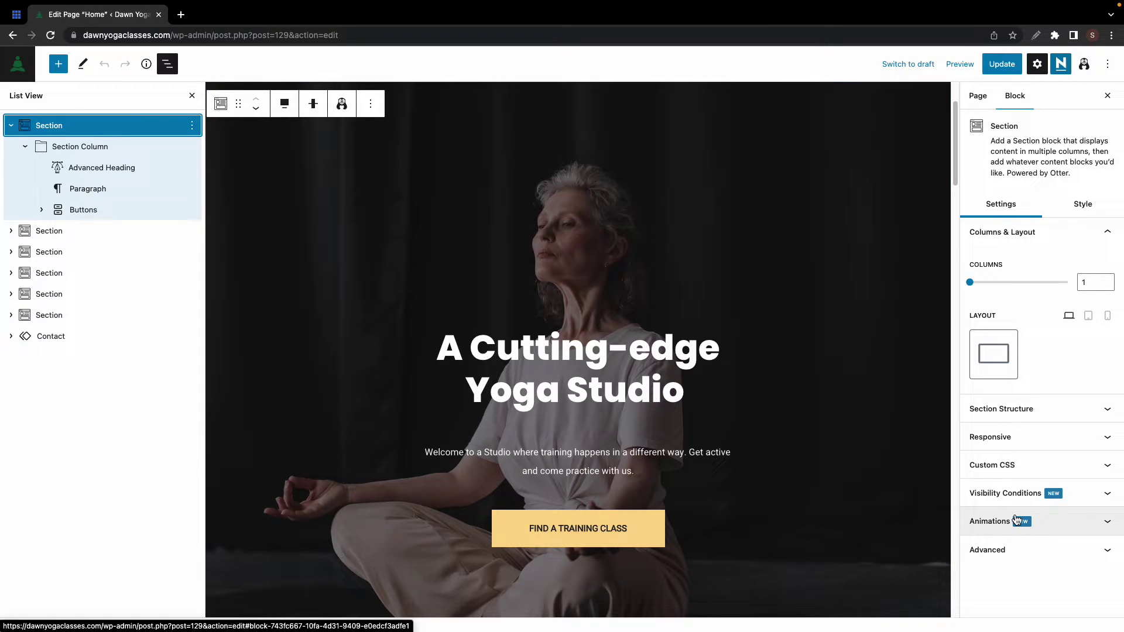
Open the hero Section's Loading Animations and browse the Animation list for Flip In X
{"action": "left_click", "coordinate": [1063, 525]}
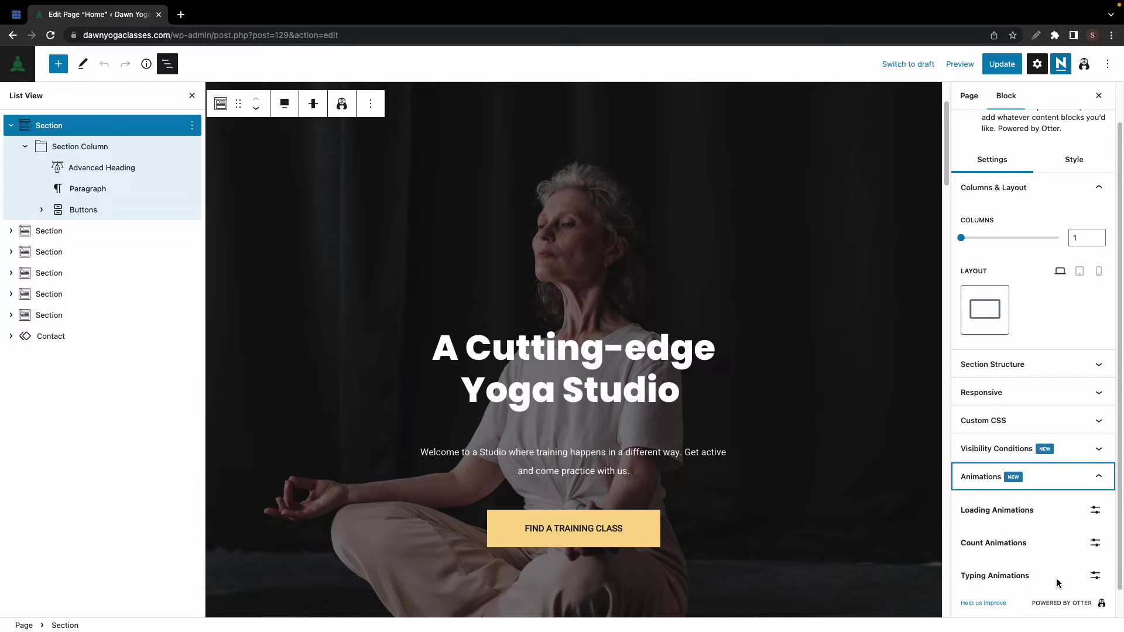
{"action": "left_click", "coordinate": [1095, 514]}
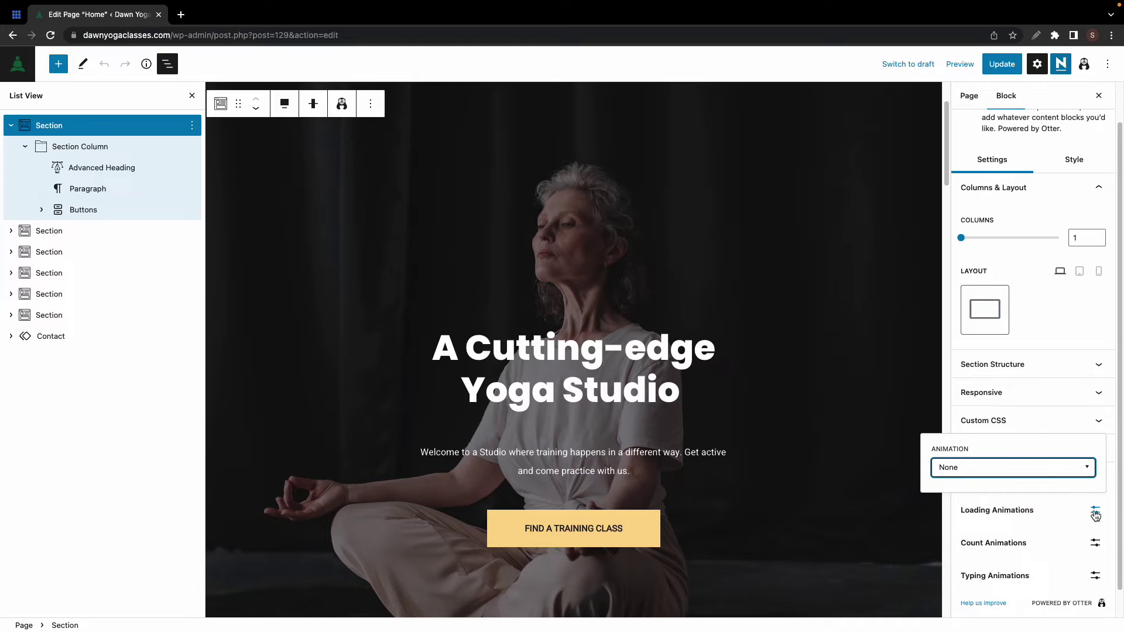
{"action": "left_click", "coordinate": [1087, 474]}
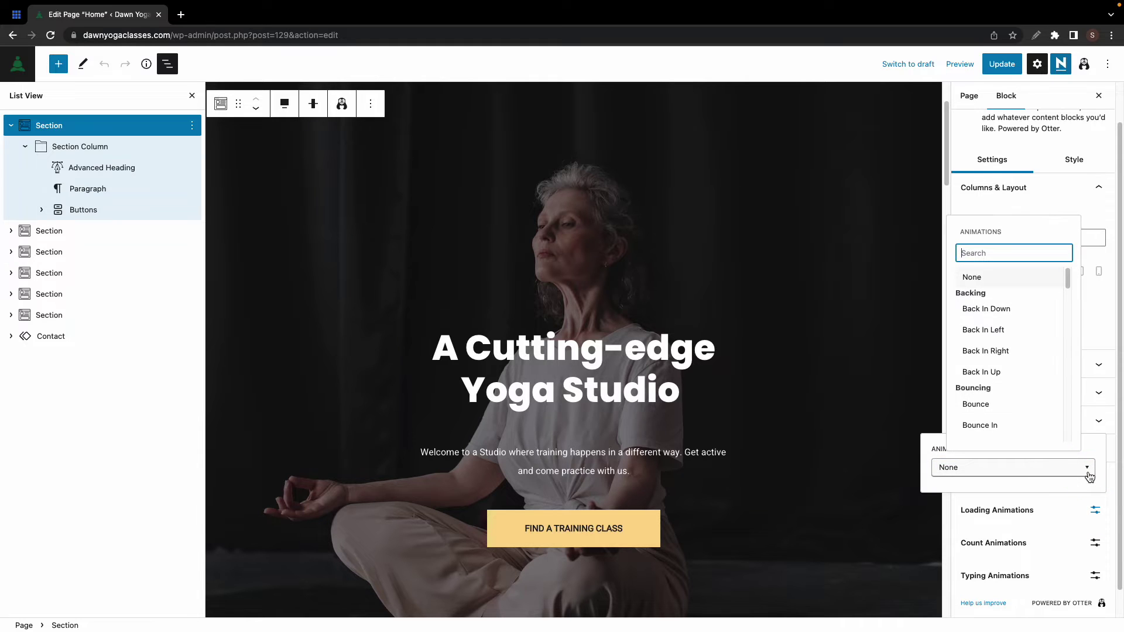
{"action": "scroll", "coordinate": [1046, 331], "scroll_direction": "down", "scroll_amount": 10}
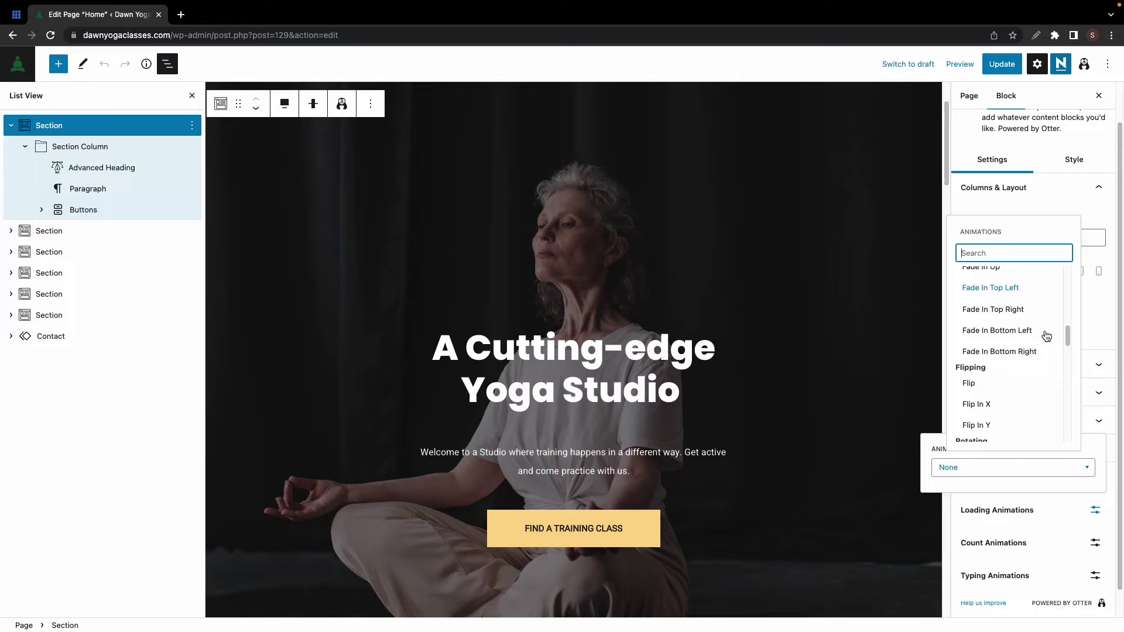
{"action": "scroll", "coordinate": [1045, 336], "scroll_direction": "down", "scroll_amount": 10}
{"action": "scroll", "coordinate": [1045, 335], "scroll_direction": "up", "scroll_amount": 8}
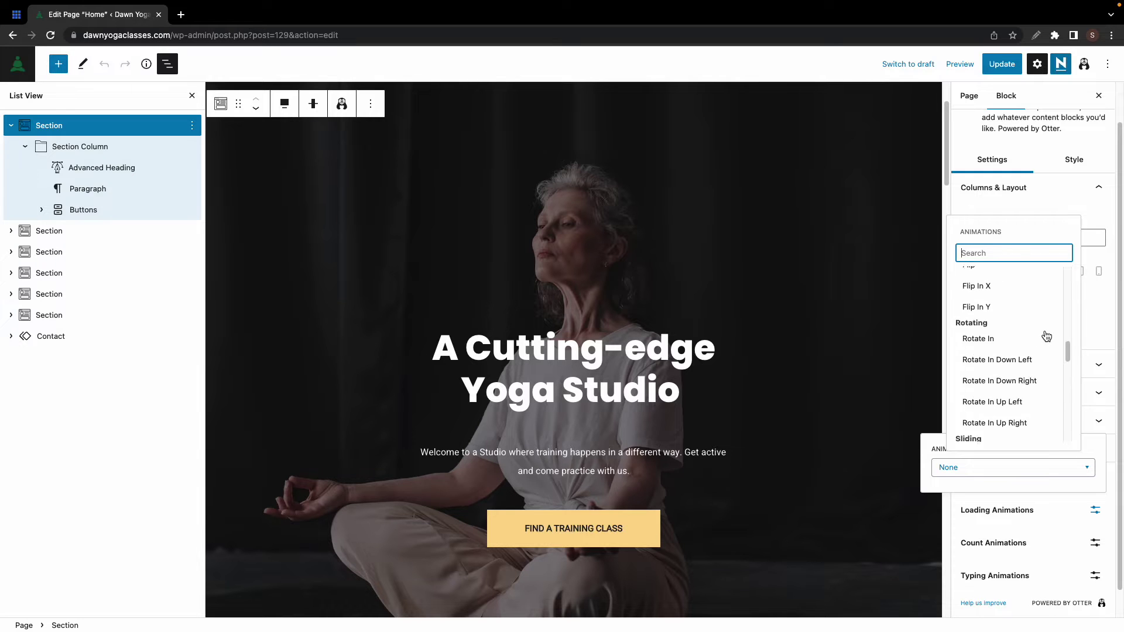
{"action": "scroll", "coordinate": [1046, 335], "scroll_direction": "up", "scroll_amount": 3}
Apply Flip In X, then switch the hero's loading animation to Back In Down
{"action": "left_click", "coordinate": [1026, 367]}
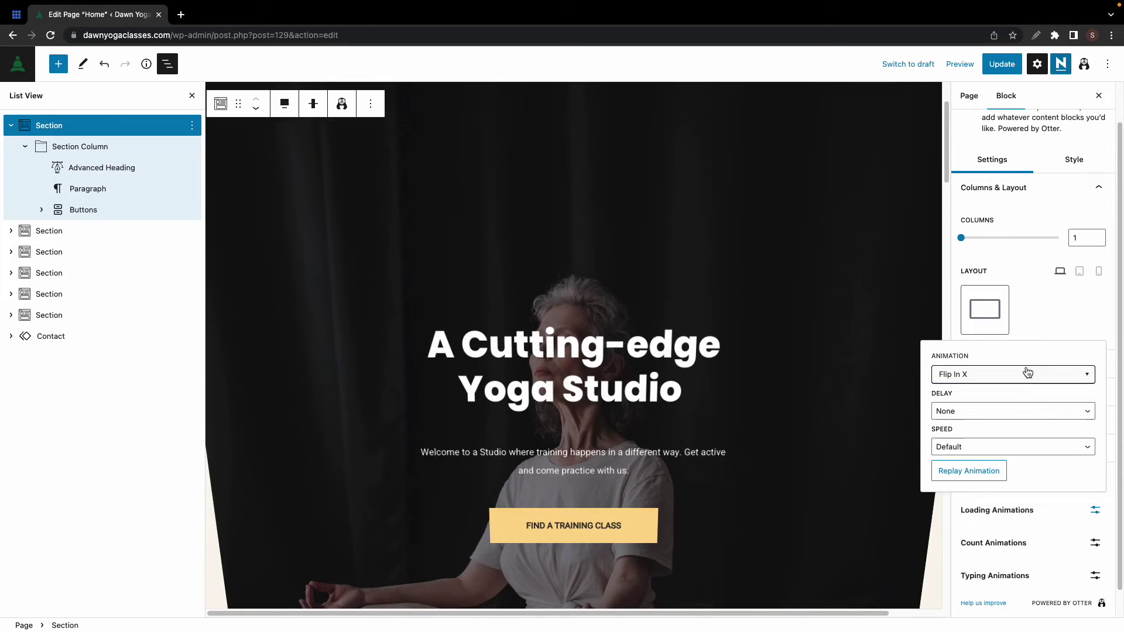
{"action": "left_click", "coordinate": [1027, 372]}
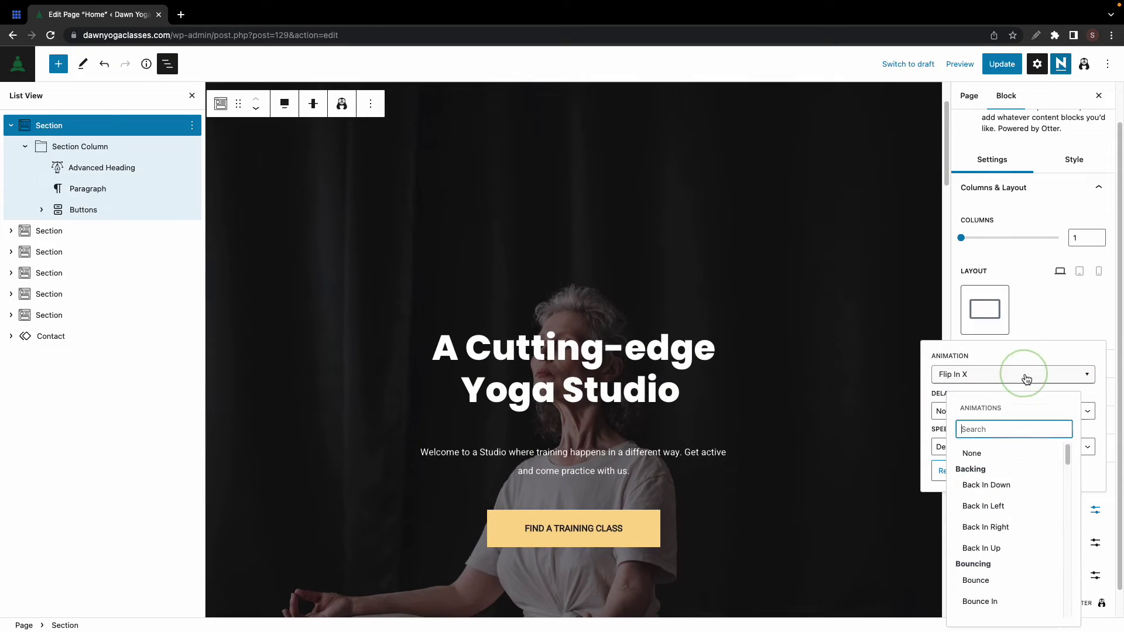
{"action": "left_click", "coordinate": [998, 486]}
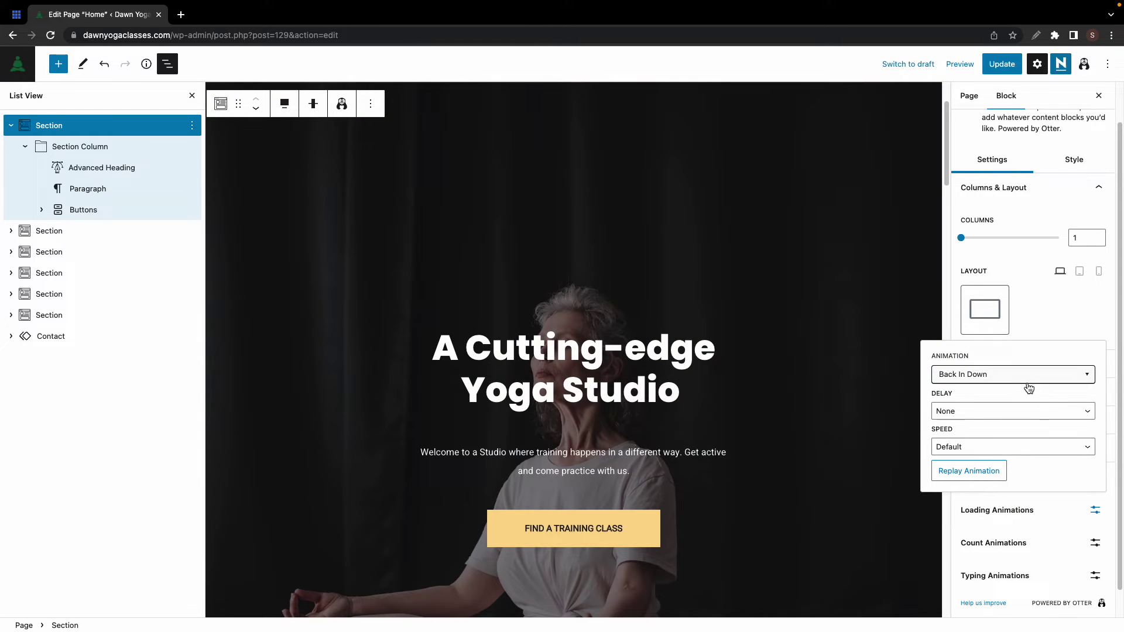
Switch the hero's loading animation to Fade In
{"action": "left_click", "coordinate": [1028, 378]}
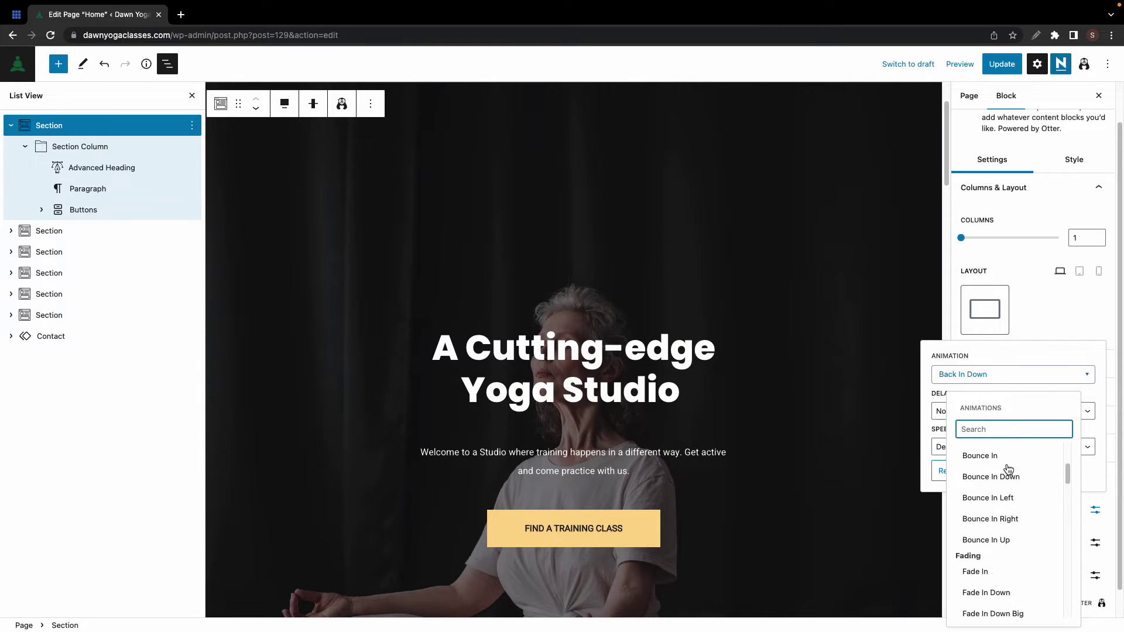
{"action": "scroll", "coordinate": [1008, 468], "scroll_direction": "down", "scroll_amount": 5}
{"action": "scroll", "coordinate": [1008, 468], "scroll_direction": "up", "scroll_amount": 3}
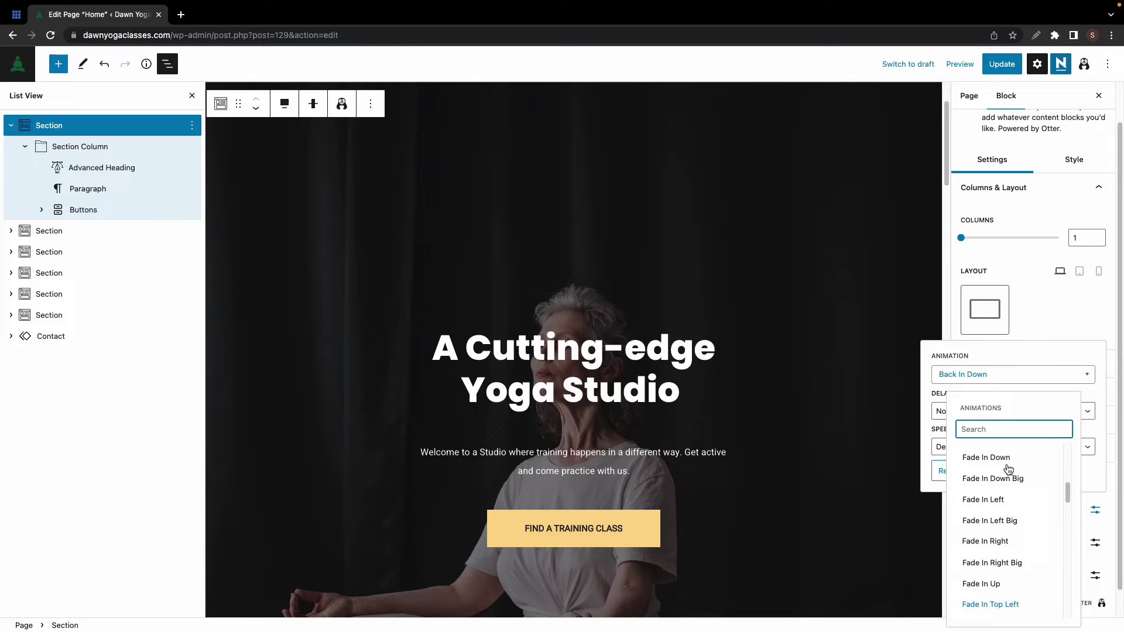
{"action": "scroll", "coordinate": [1006, 468], "scroll_direction": "up", "scroll_amount": 3}
{"action": "scroll", "coordinate": [995, 492], "scroll_direction": "down", "scroll_amount": 1}
{"action": "left_click", "coordinate": [987, 504]}
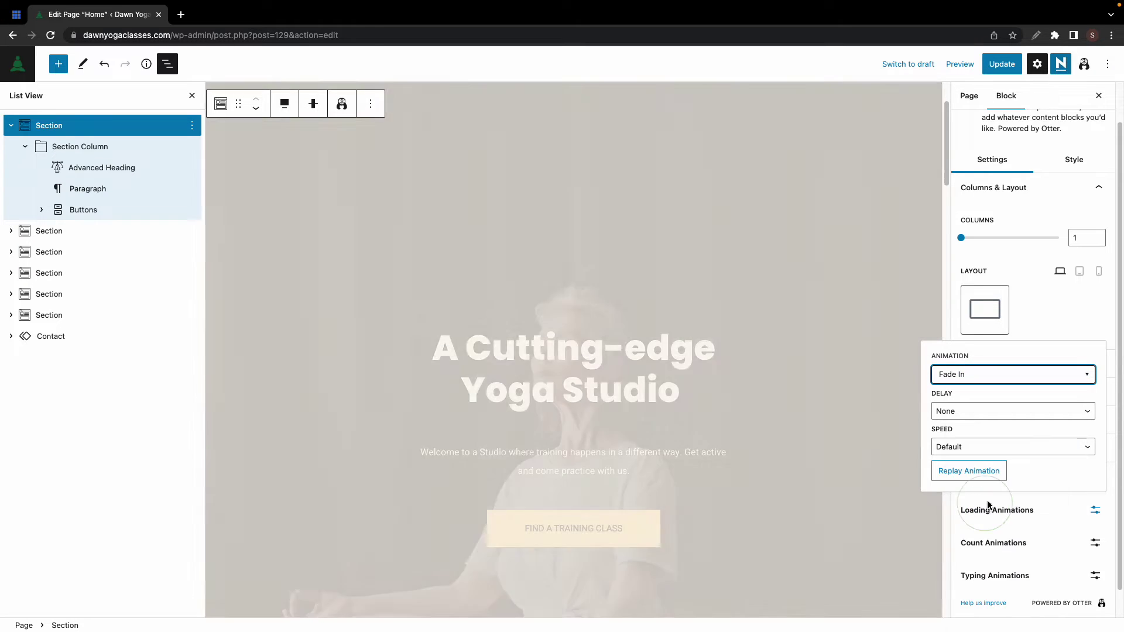
Settle on Zoom In from the Zooming group for the hero animation
{"action": "left_click", "coordinate": [1003, 376]}
{"action": "scroll", "coordinate": [1008, 482], "scroll_direction": "down", "scroll_amount": 3}
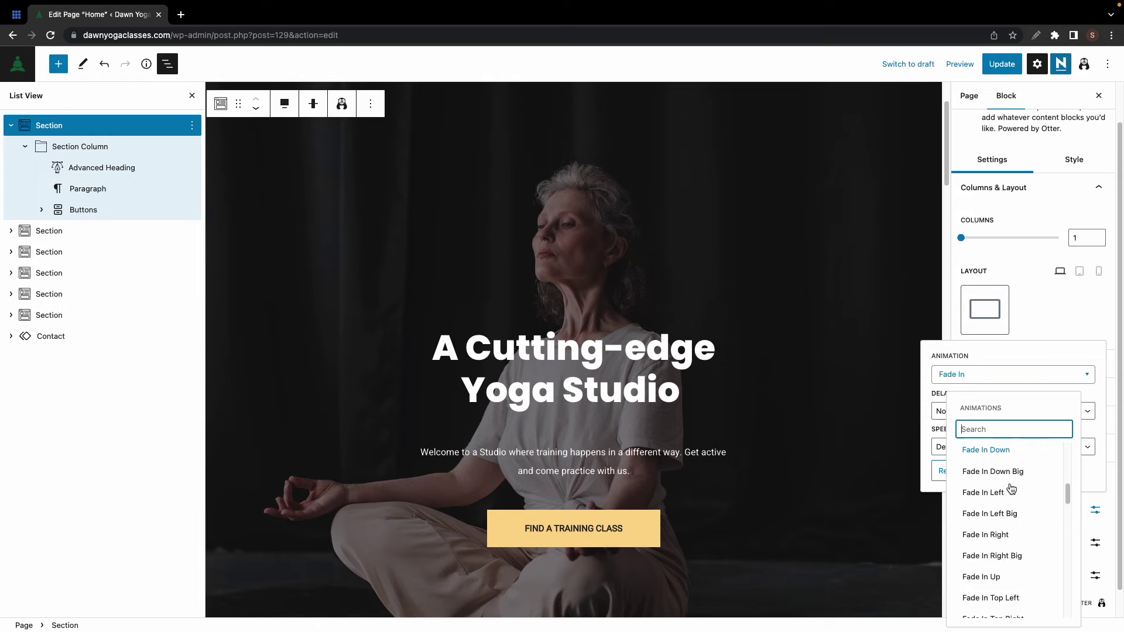
{"action": "scroll", "coordinate": [1011, 488], "scroll_direction": "down", "scroll_amount": 10}
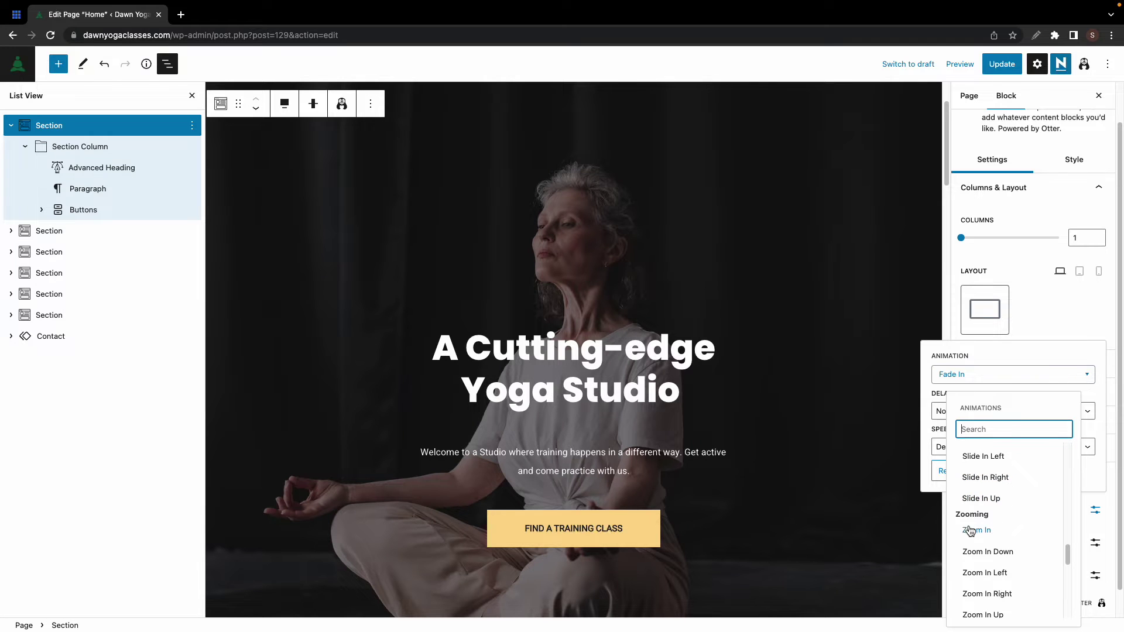
{"action": "left_click", "coordinate": [974, 530]}
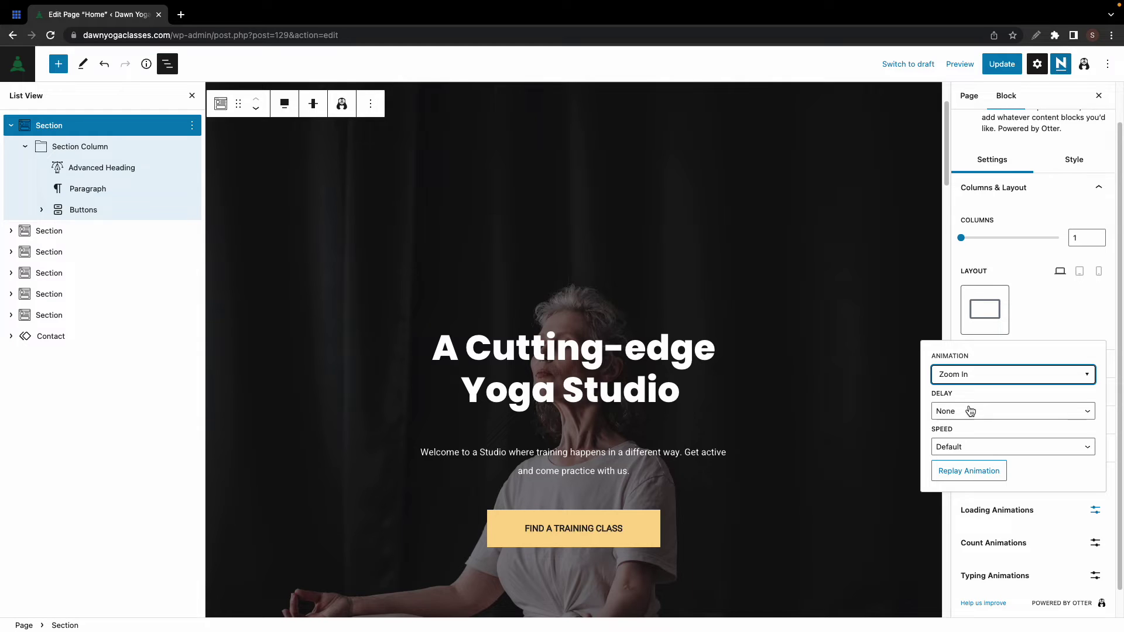
Try a Two Second delay on the hero's Zoom In, replay it, then reset delay to None
{"action": "left_click", "coordinate": [968, 409]}
{"action": "left_click", "coordinate": [967, 475]}
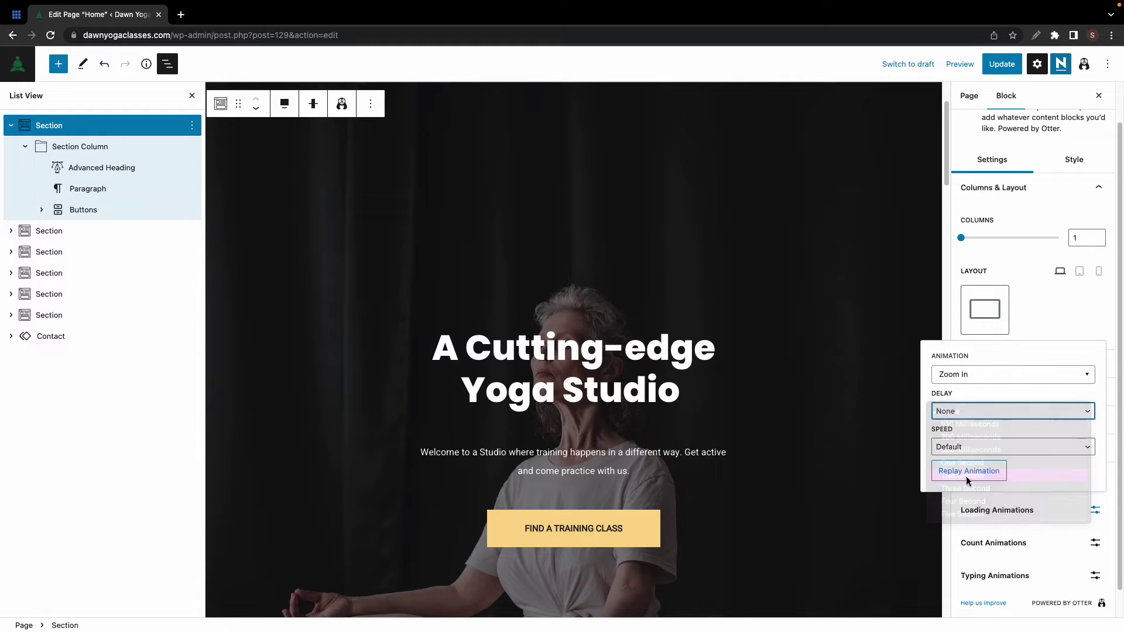
{"action": "left_click", "coordinate": [983, 476]}
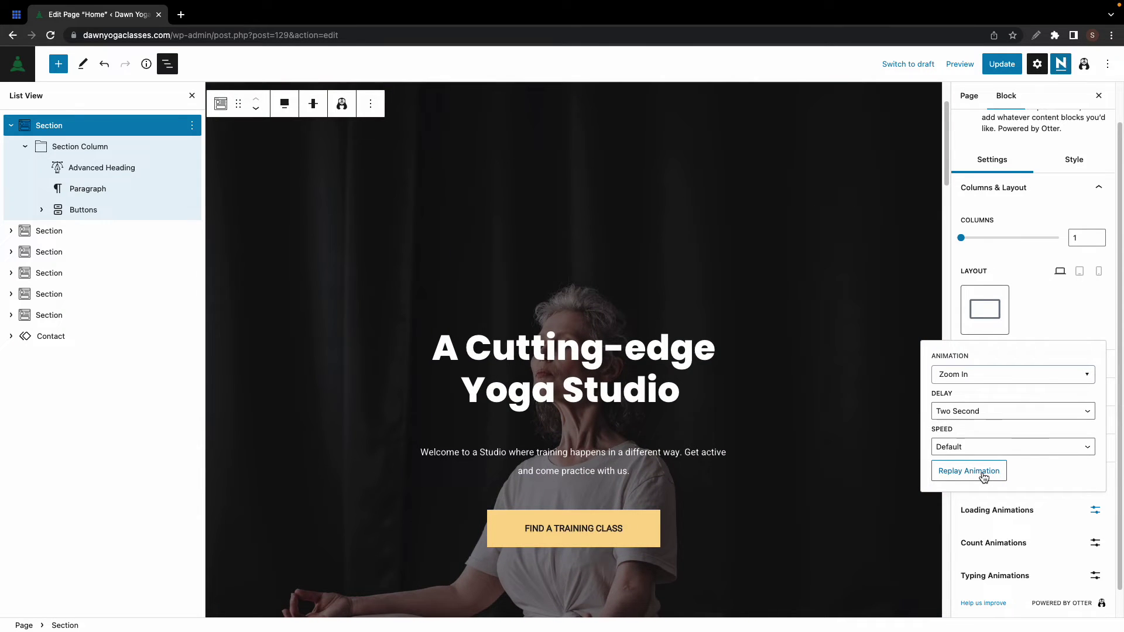
{"action": "left_click", "coordinate": [1007, 411]}
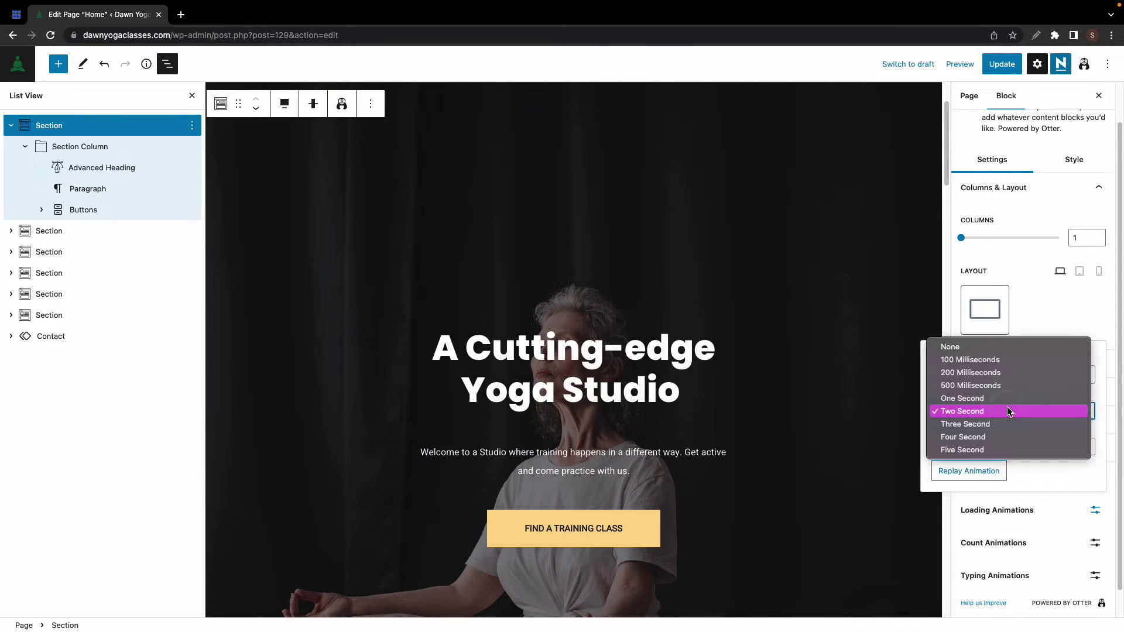
{"action": "left_click", "coordinate": [987, 353]}
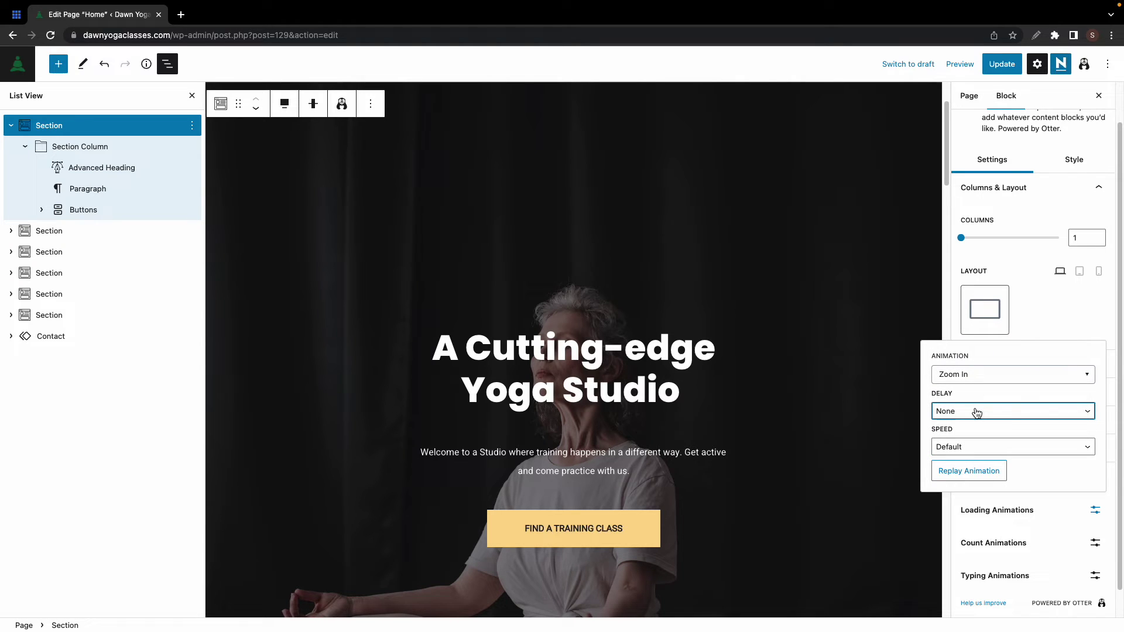
{"action": "left_click", "coordinate": [971, 444]}
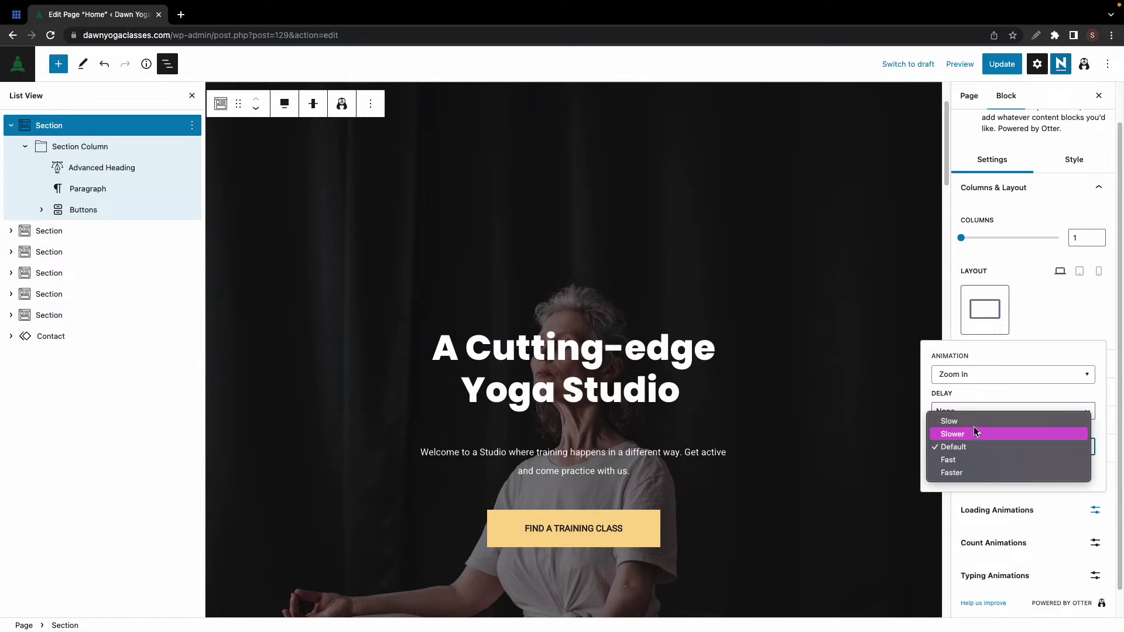
Trial Slower and Faster speeds with replays, then return the hero animation to Default speed
{"action": "left_click", "coordinate": [971, 434]}
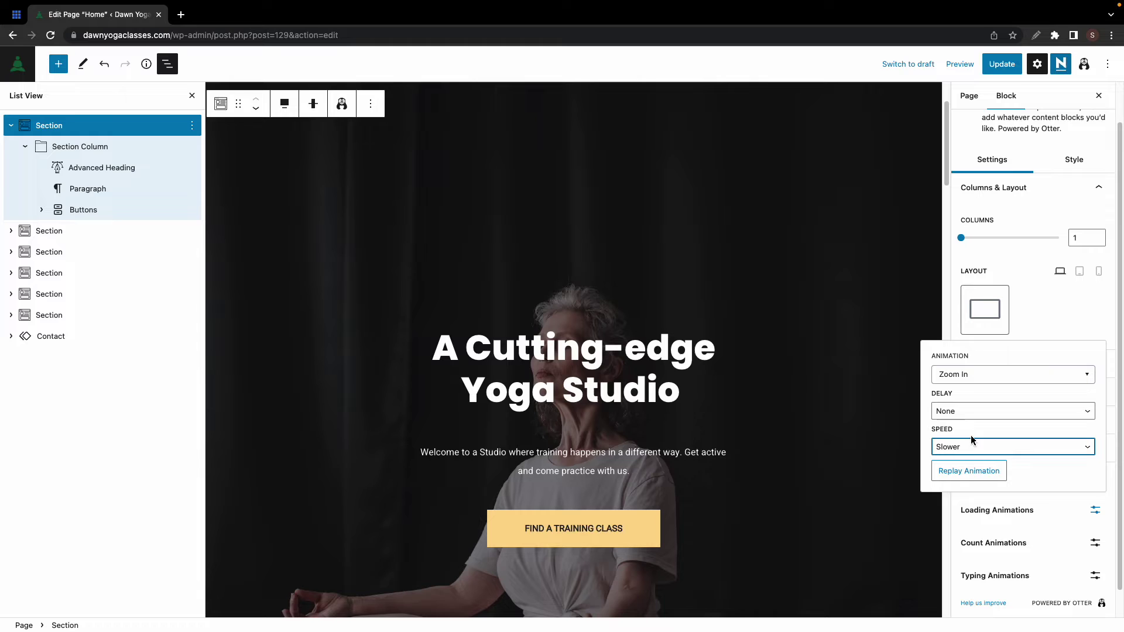
{"action": "left_click", "coordinate": [973, 472]}
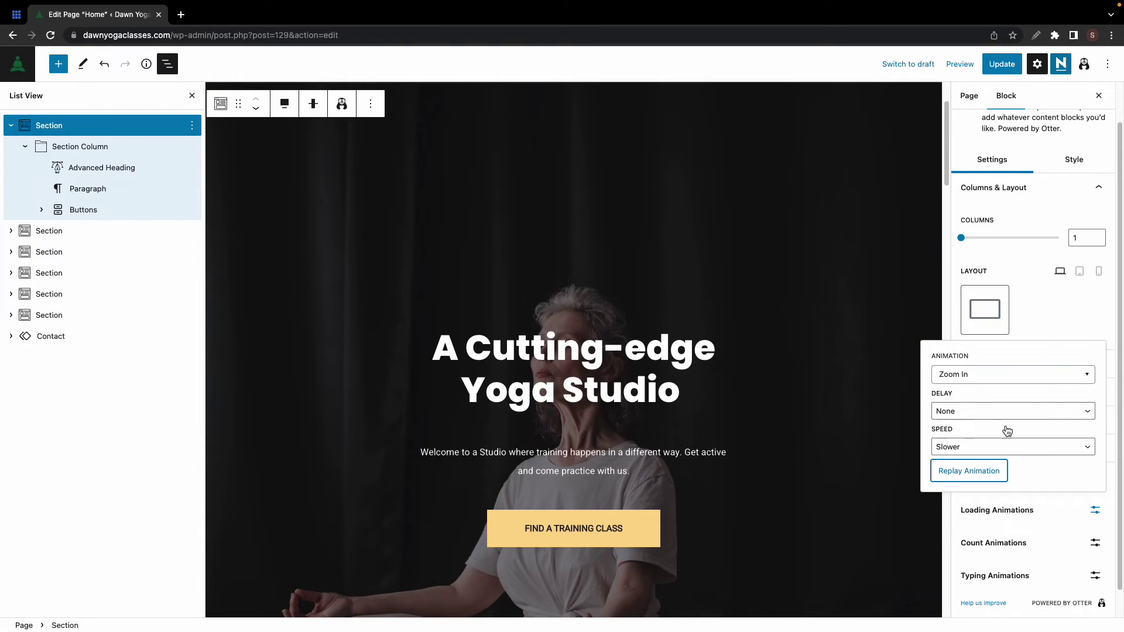
{"action": "left_click", "coordinate": [999, 446]}
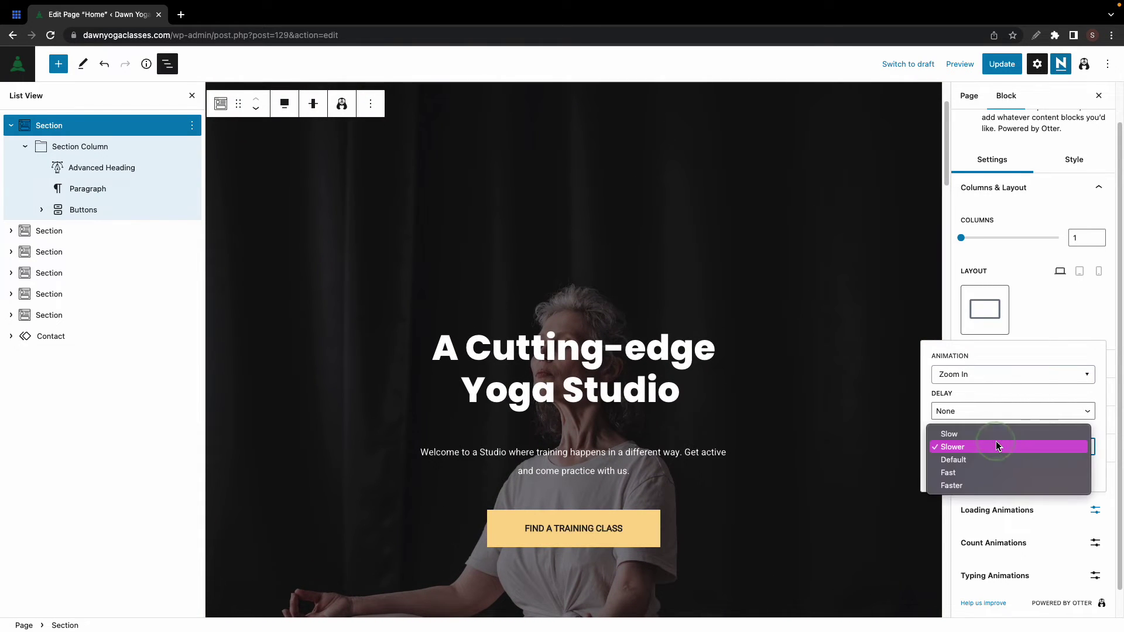
{"action": "left_click", "coordinate": [984, 485]}
{"action": "left_click", "coordinate": [987, 474]}
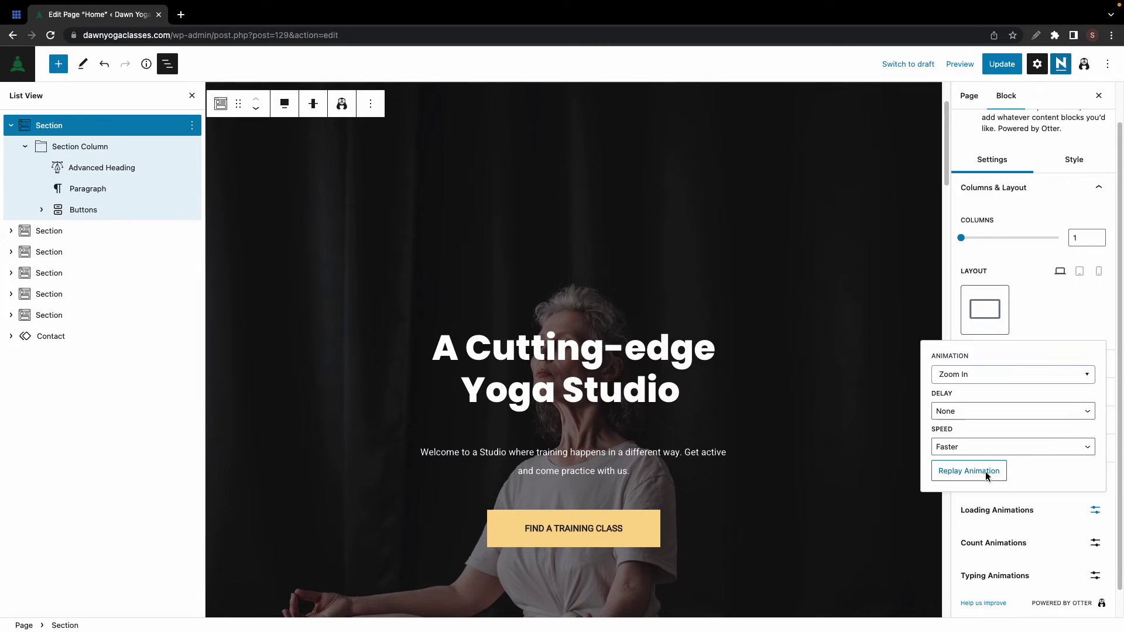
{"action": "left_click", "coordinate": [988, 447]}
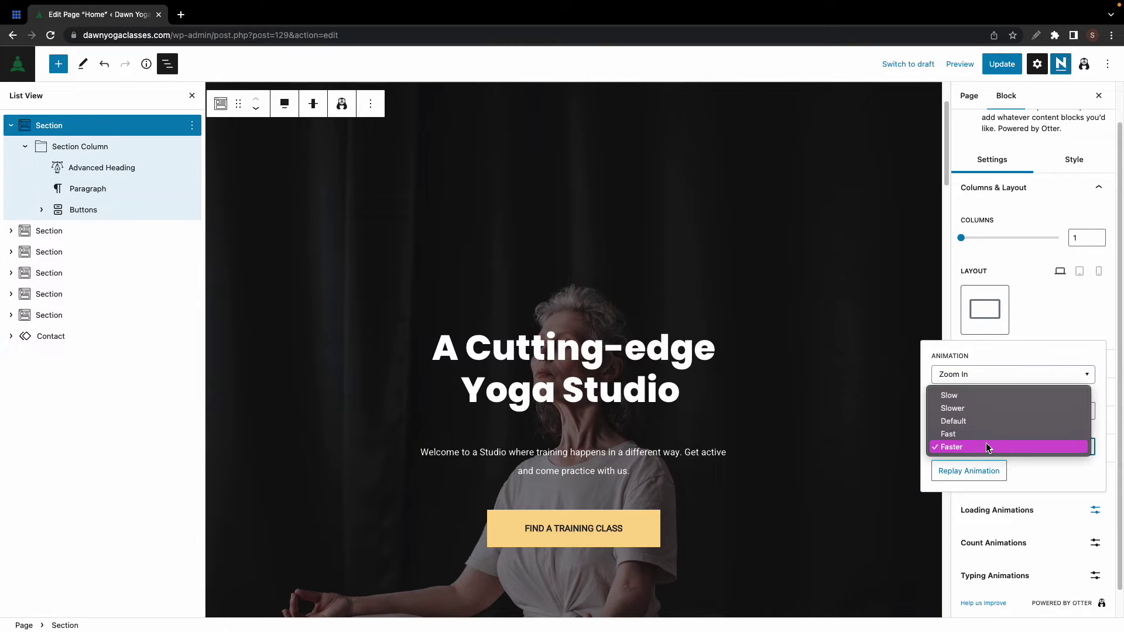
{"action": "left_click", "coordinate": [984, 422]}
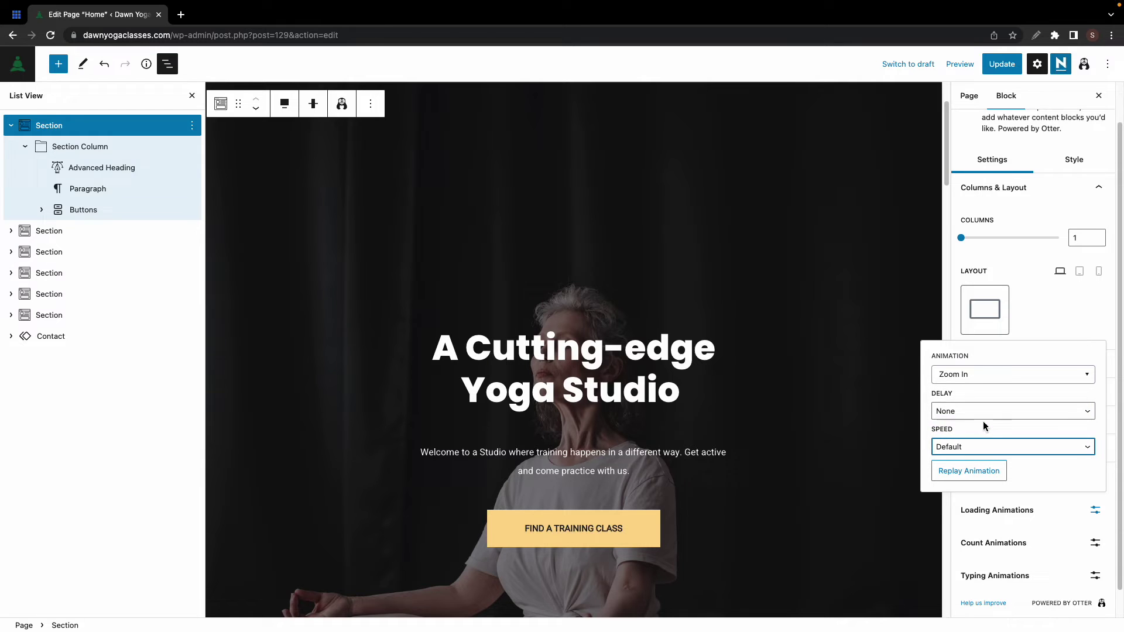
{"action": "left_click", "coordinate": [977, 472]}
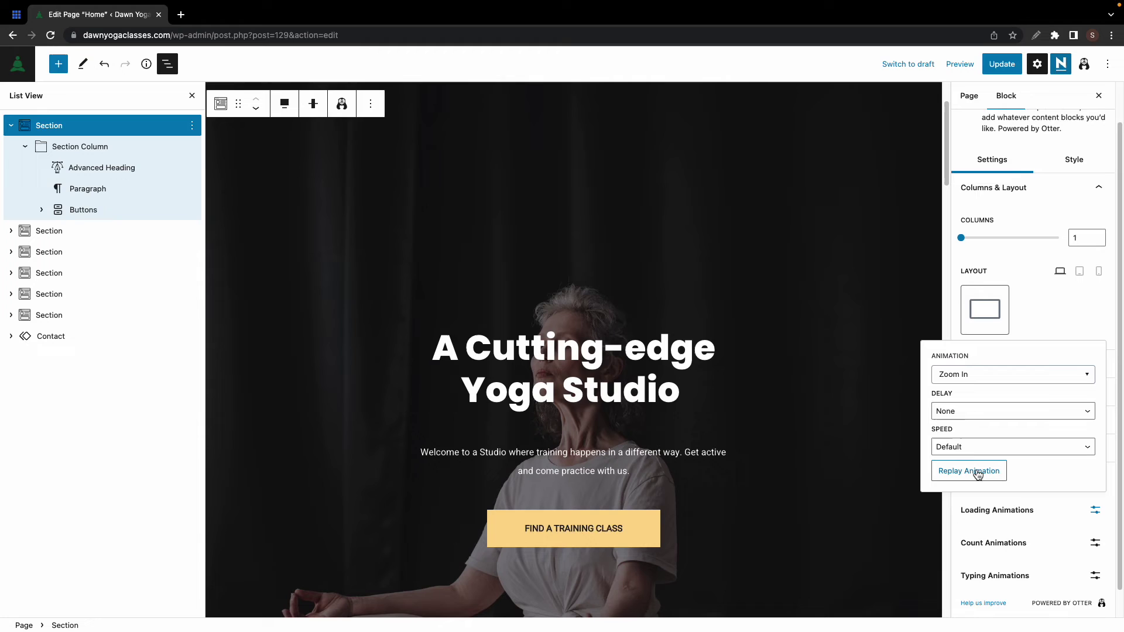
{"action": "left_click", "coordinate": [1015, 501]}
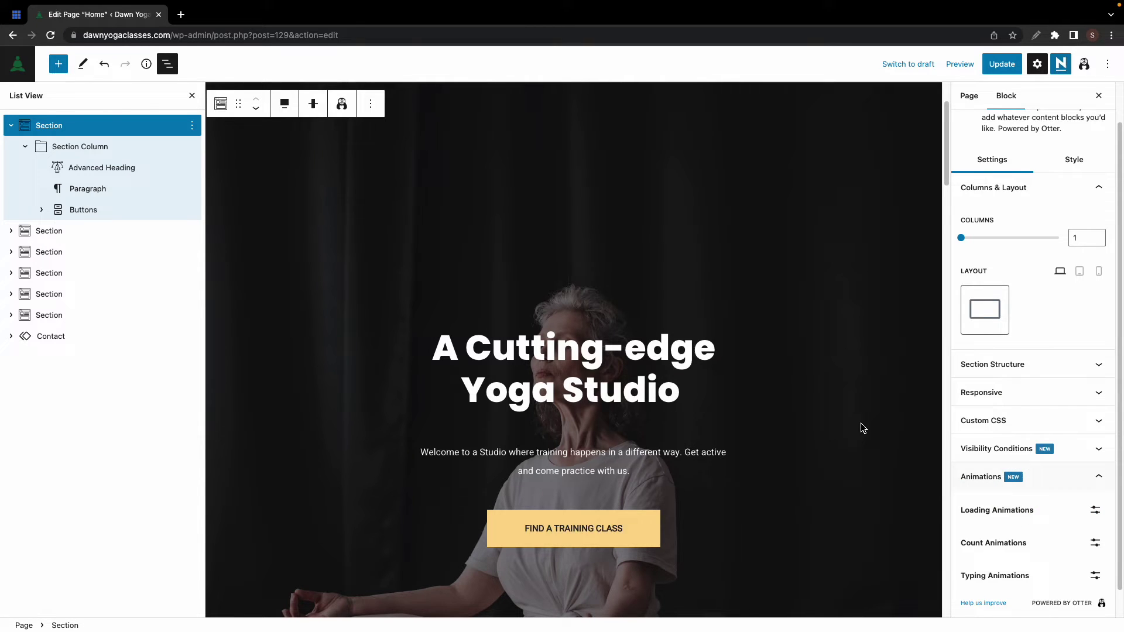
Select the Advanced Heading 'A Cutting-edge Yoga Studio' and give it a Zoom In loading animation
{"action": "left_click", "coordinate": [106, 175]}
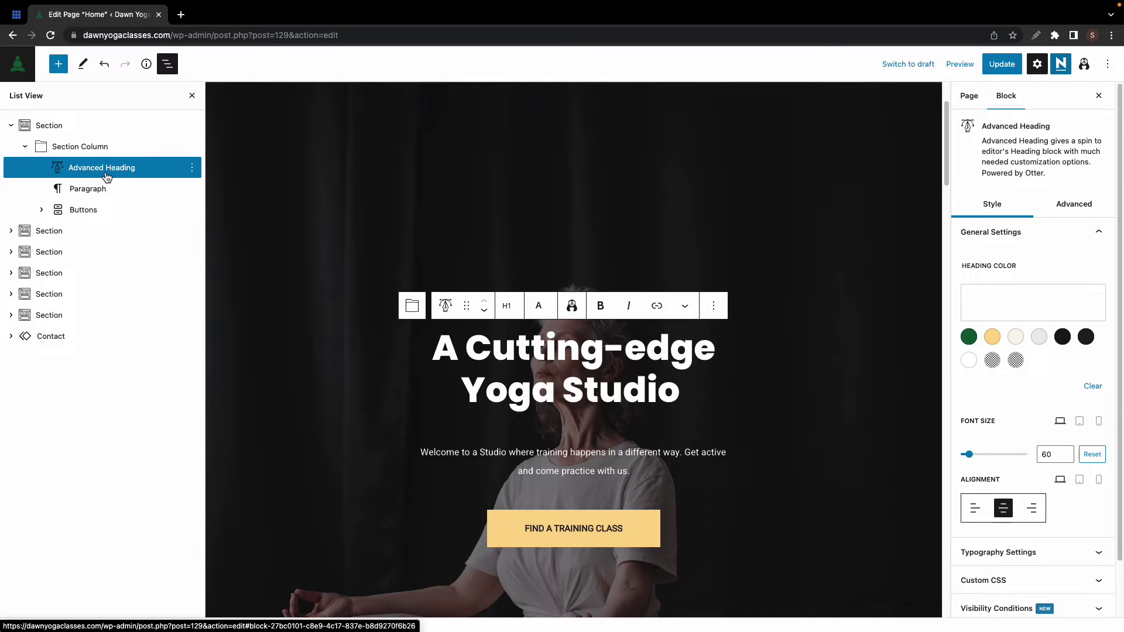
{"action": "scroll", "coordinate": [1043, 555], "scroll_direction": "down", "scroll_amount": 2}
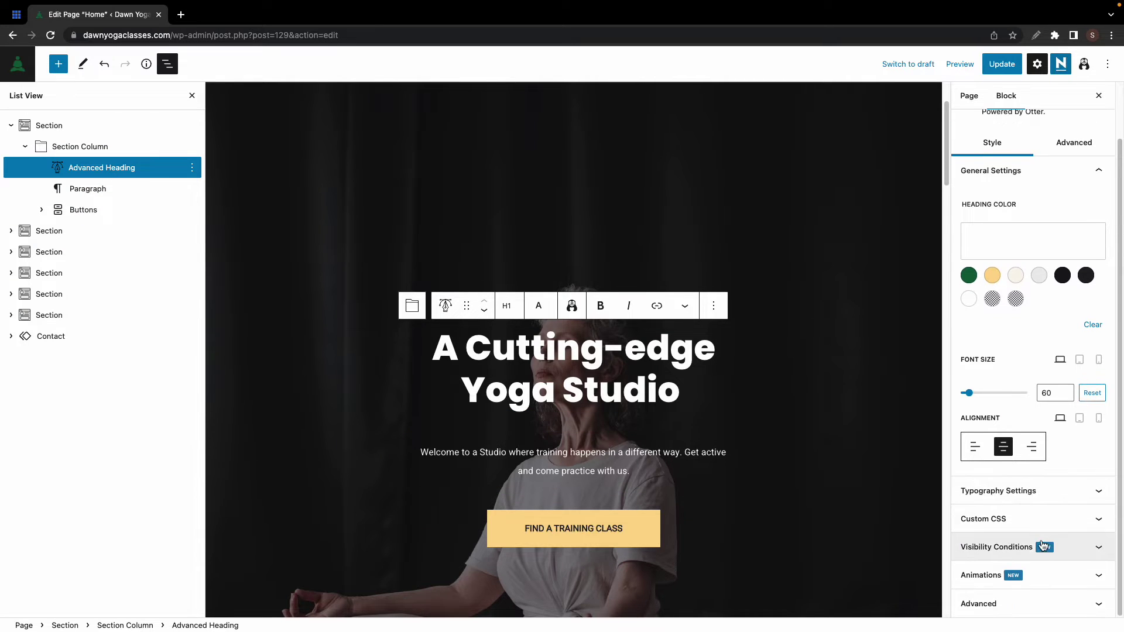
{"action": "left_click", "coordinate": [1054, 571]}
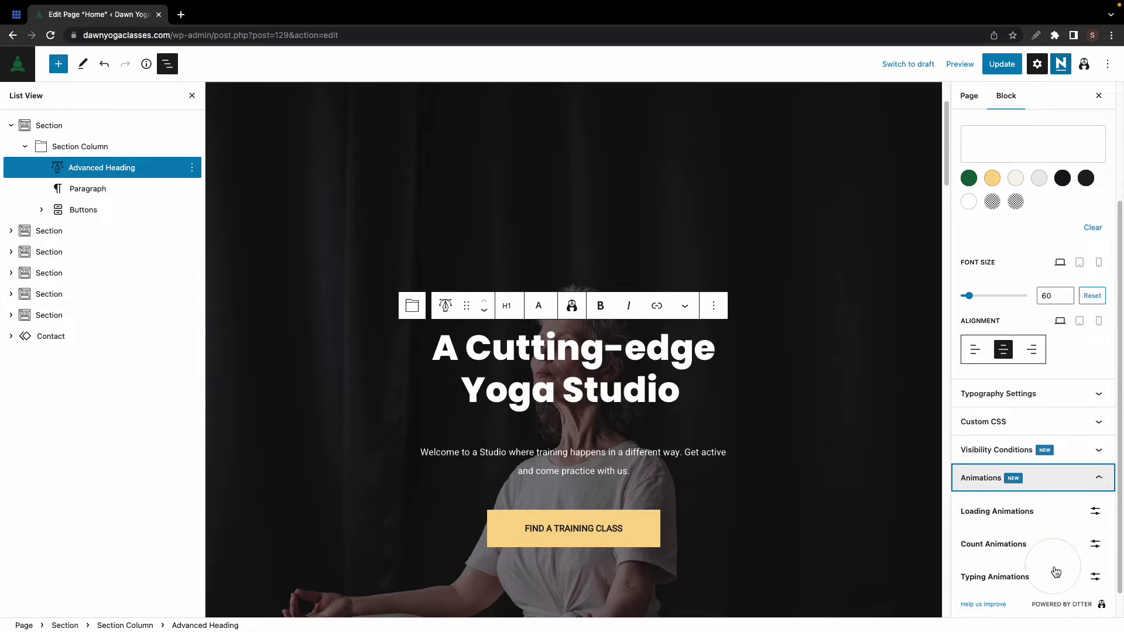
{"action": "left_click", "coordinate": [1095, 511]}
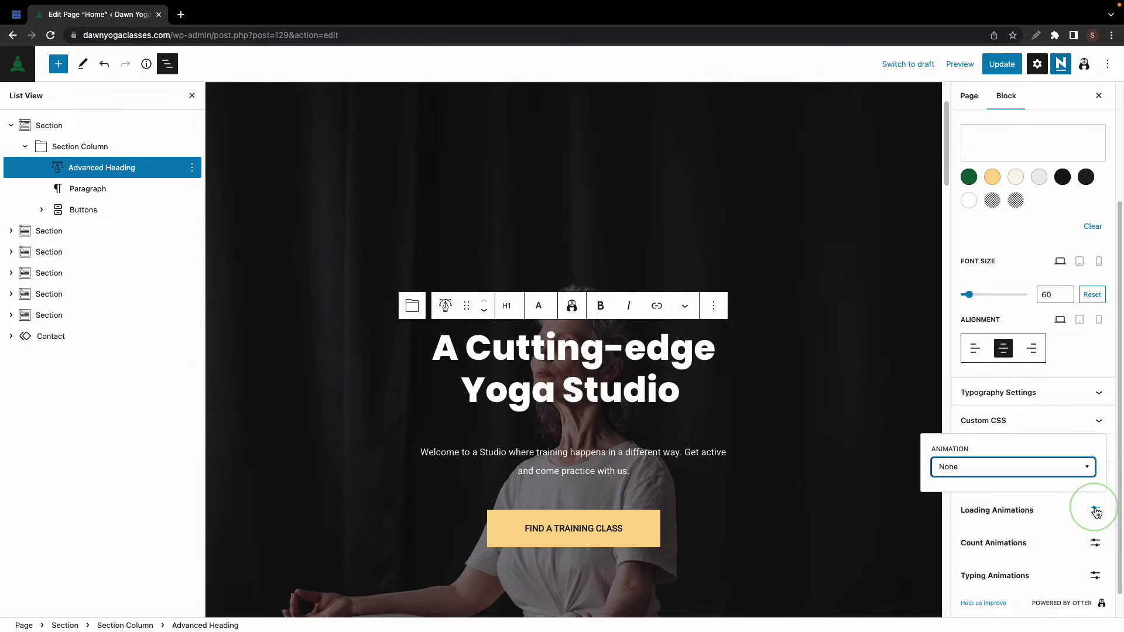
{"action": "left_click", "coordinate": [1078, 468]}
{"action": "scroll", "coordinate": [997, 410], "scroll_direction": "down", "scroll_amount": 5}
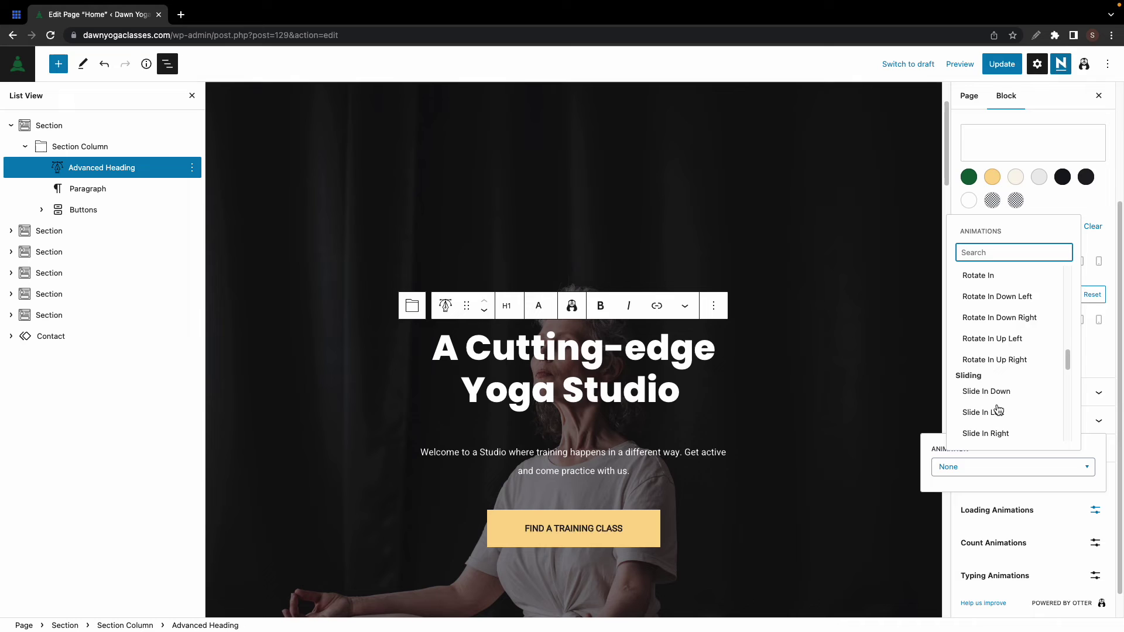
{"action": "scroll", "coordinate": [997, 410], "scroll_direction": "down", "scroll_amount": 5}
{"action": "scroll", "coordinate": [995, 389], "scroll_direction": "up", "scroll_amount": 4}
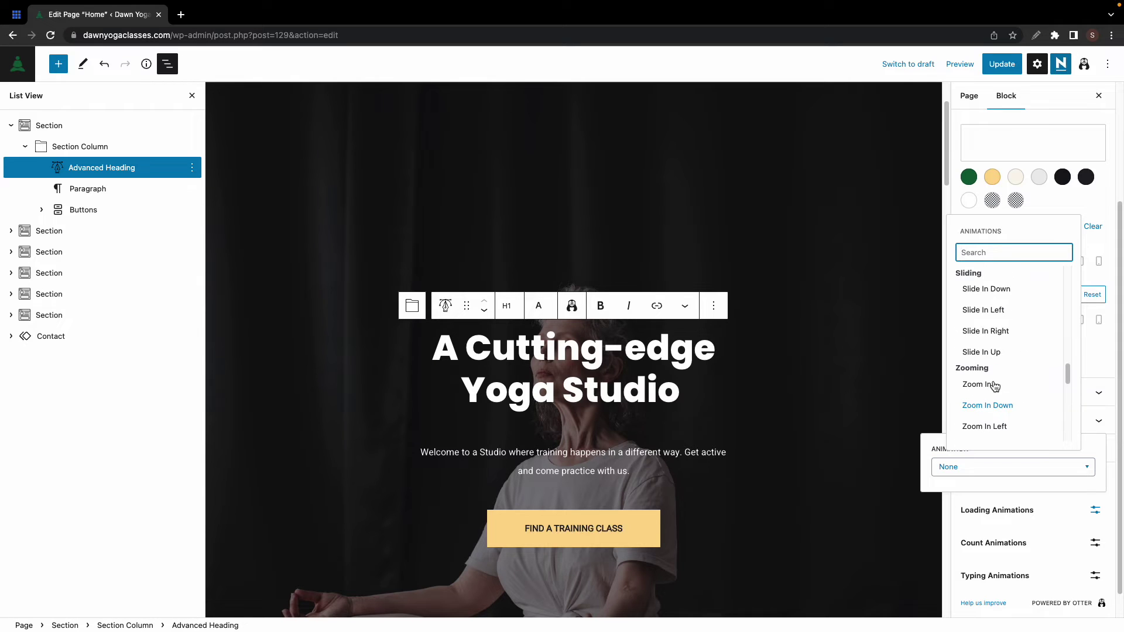
{"action": "left_click", "coordinate": [975, 384]}
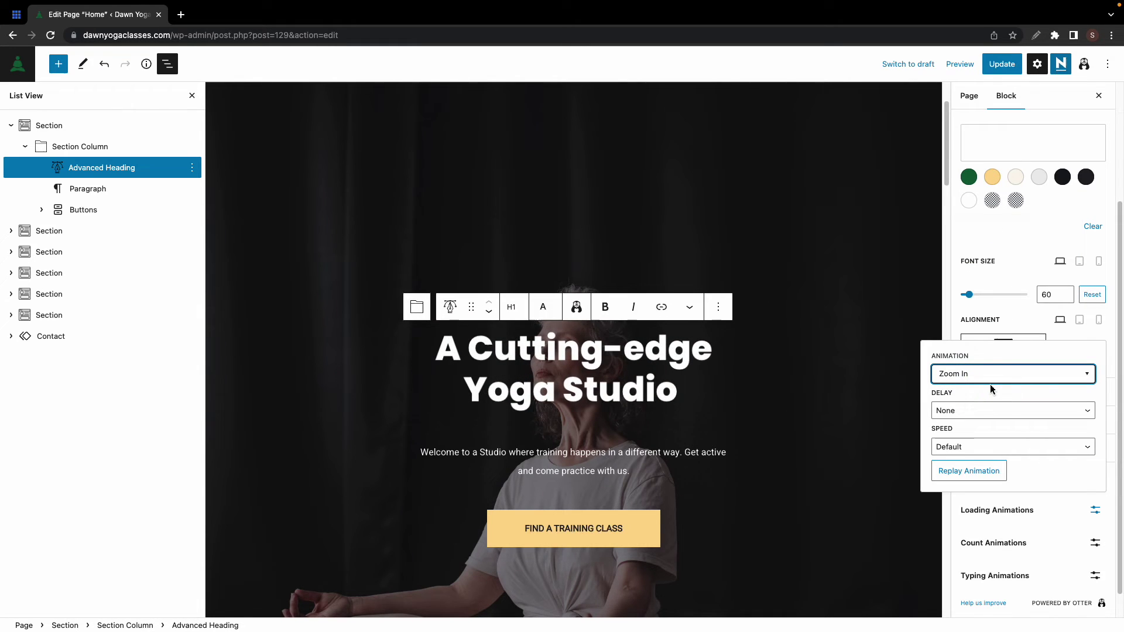
Delay the heading's animation by 200 Milliseconds and replay it
{"action": "left_click", "coordinate": [992, 410]}
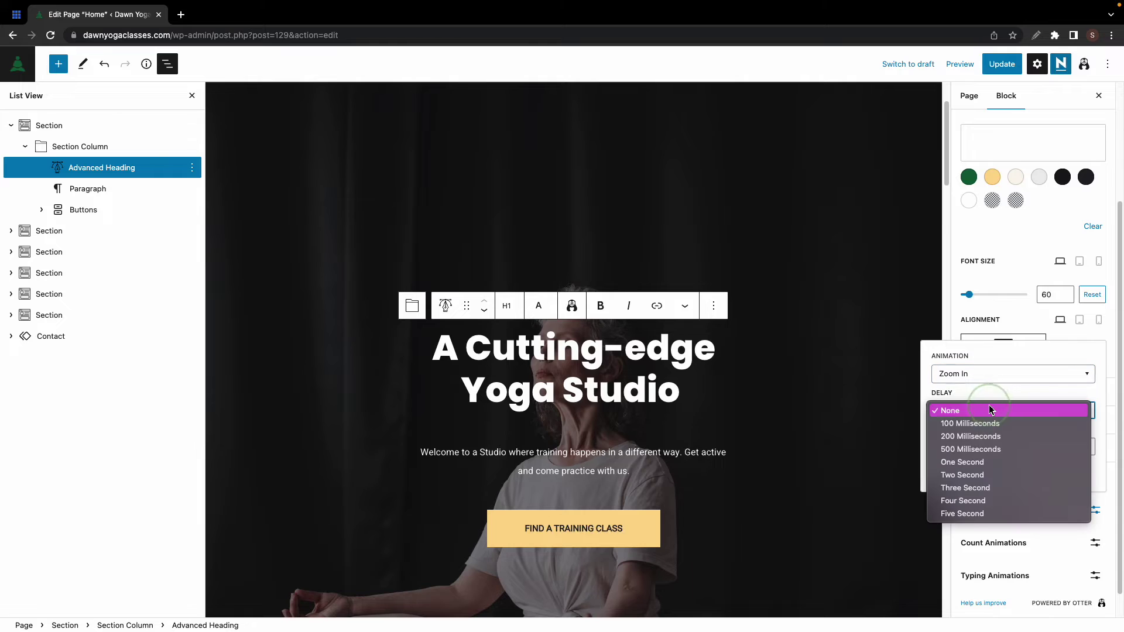
{"action": "left_click", "coordinate": [983, 436]}
{"action": "left_click", "coordinate": [975, 471]}
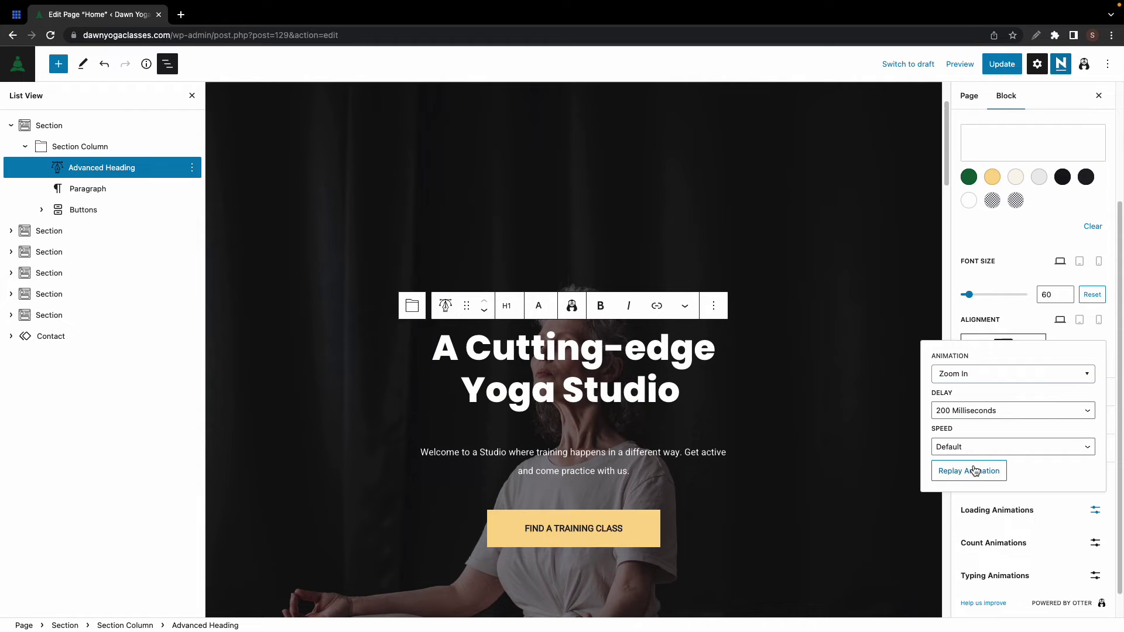
Give the hero Paragraph block a Zoom In loading animation with a 500 Milliseconds delay
{"action": "left_click", "coordinate": [125, 190]}
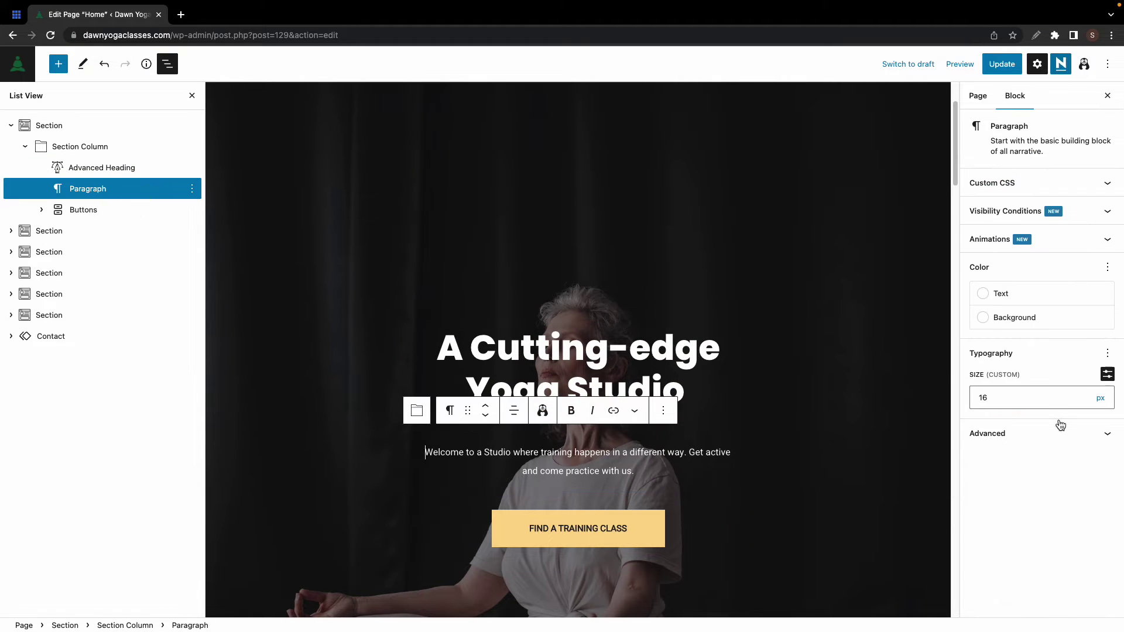
{"action": "left_click", "coordinate": [1053, 250]}
{"action": "left_click", "coordinate": [1103, 272]}
{"action": "left_click", "coordinate": [1091, 230]}
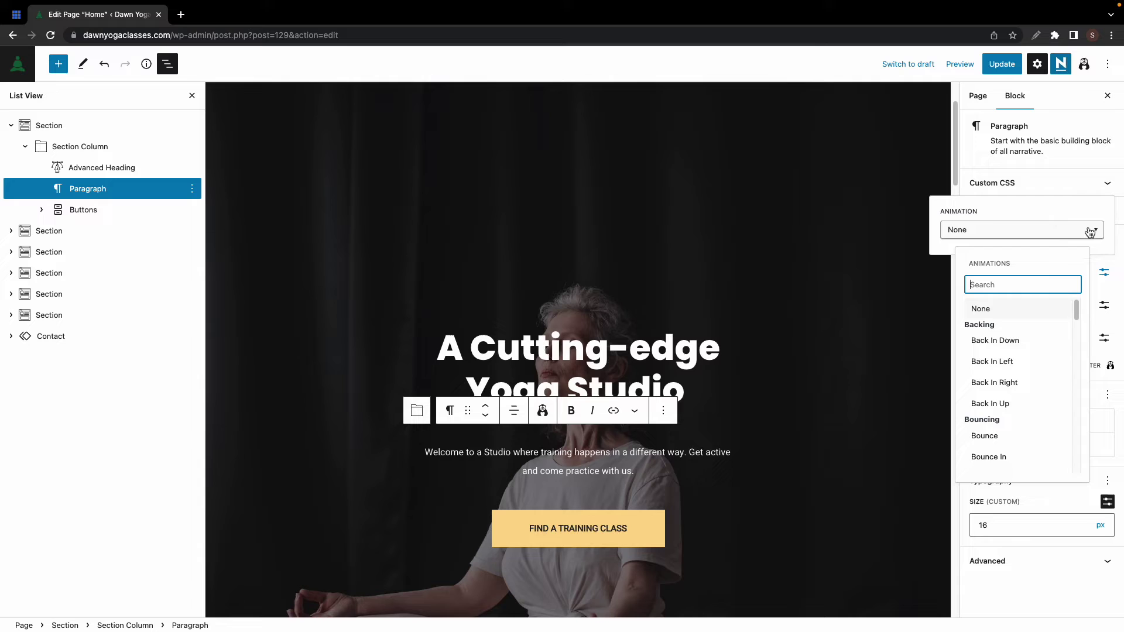
{"action": "scroll", "coordinate": [1018, 358], "scroll_direction": "down", "scroll_amount": 15}
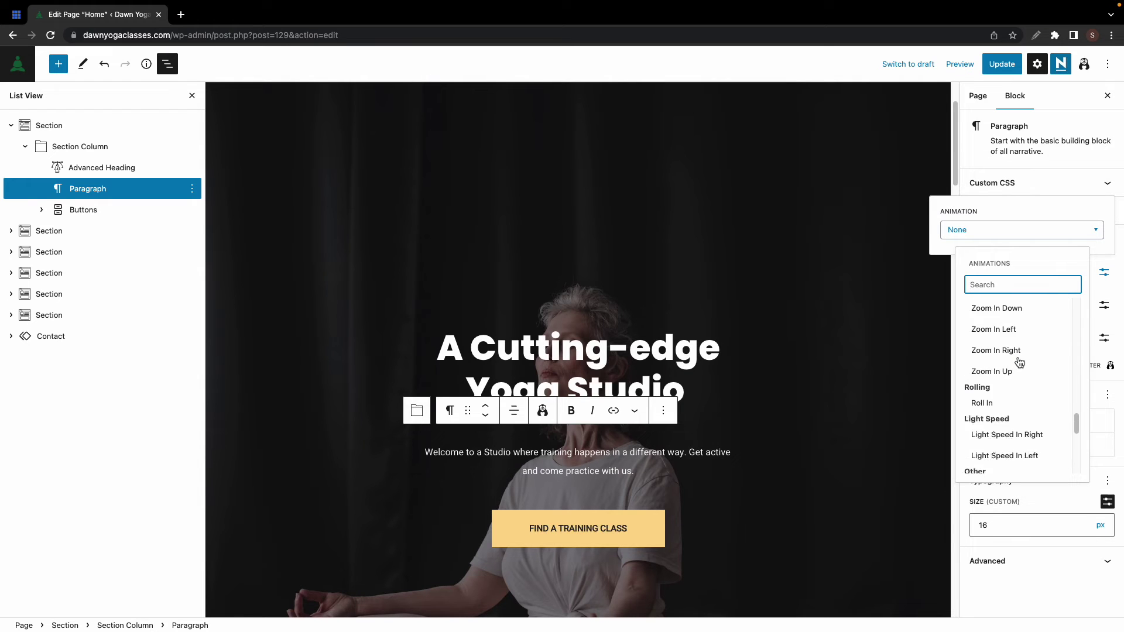
{"action": "left_click", "coordinate": [999, 353]}
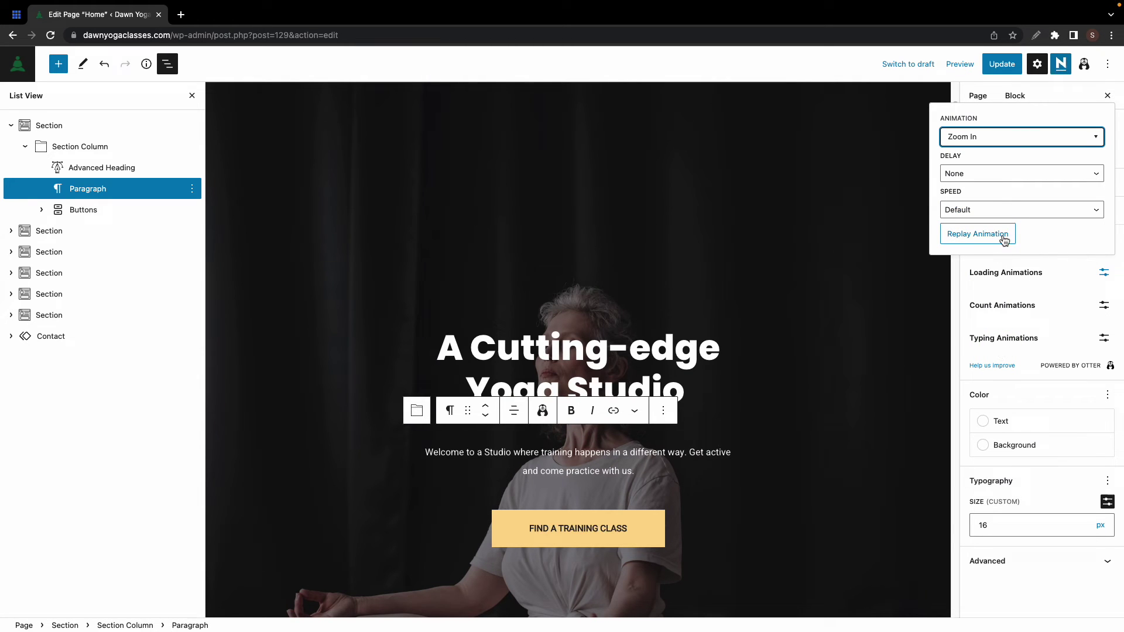
{"action": "left_click", "coordinate": [1003, 176]}
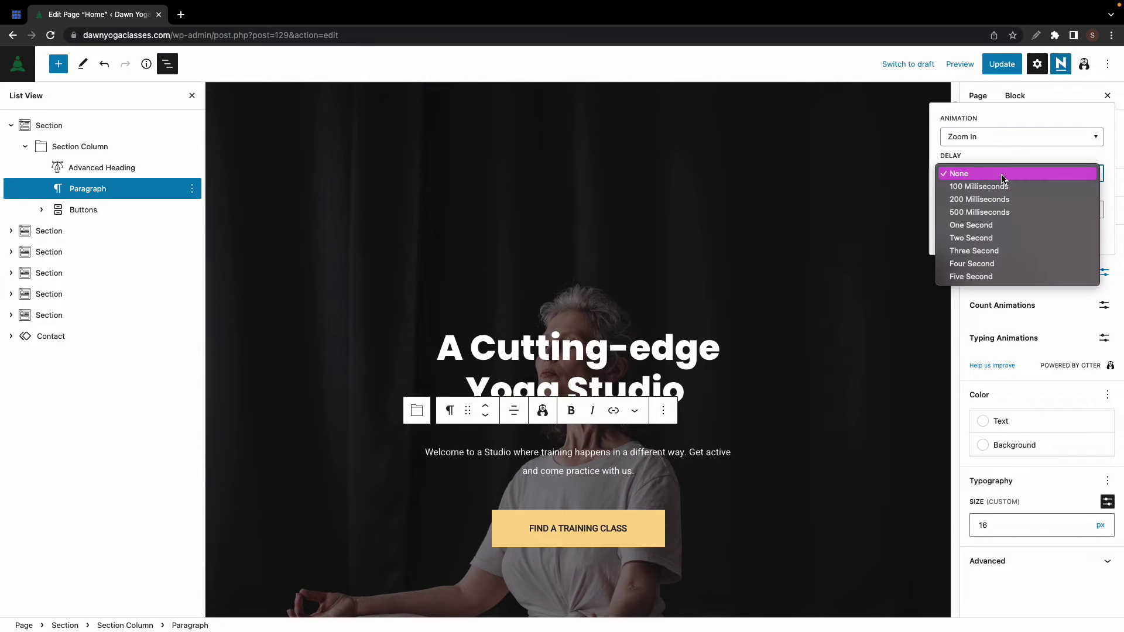
{"action": "left_click", "coordinate": [996, 213]}
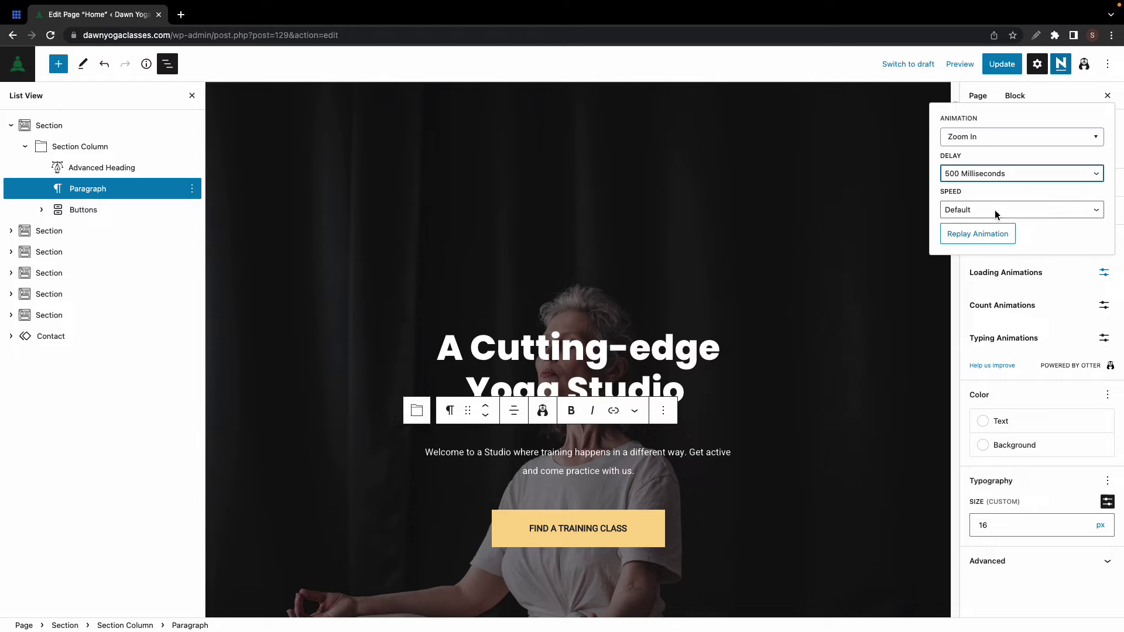
Select the Buttons block and try a Bounce loading animation at Default speed
{"action": "left_click", "coordinate": [137, 216]}
{"action": "left_click", "coordinate": [1071, 353]}
{"action": "left_click", "coordinate": [1103, 386]}
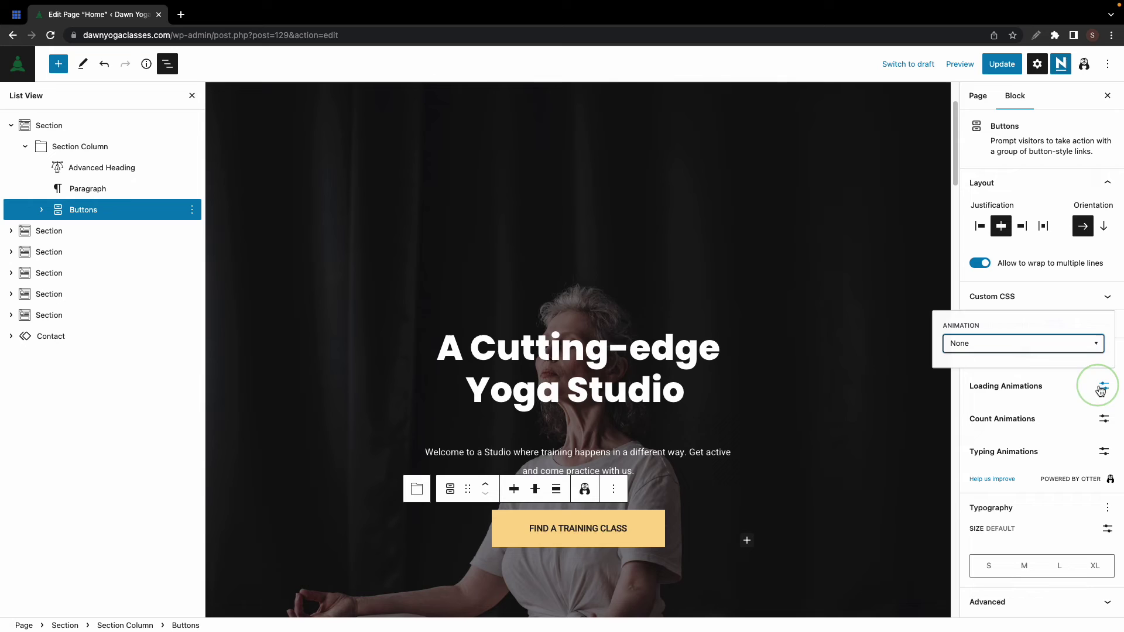
{"action": "left_click", "coordinate": [1064, 343]}
{"action": "scroll", "coordinate": [1024, 424], "scroll_direction": "down", "scroll_amount": 3}
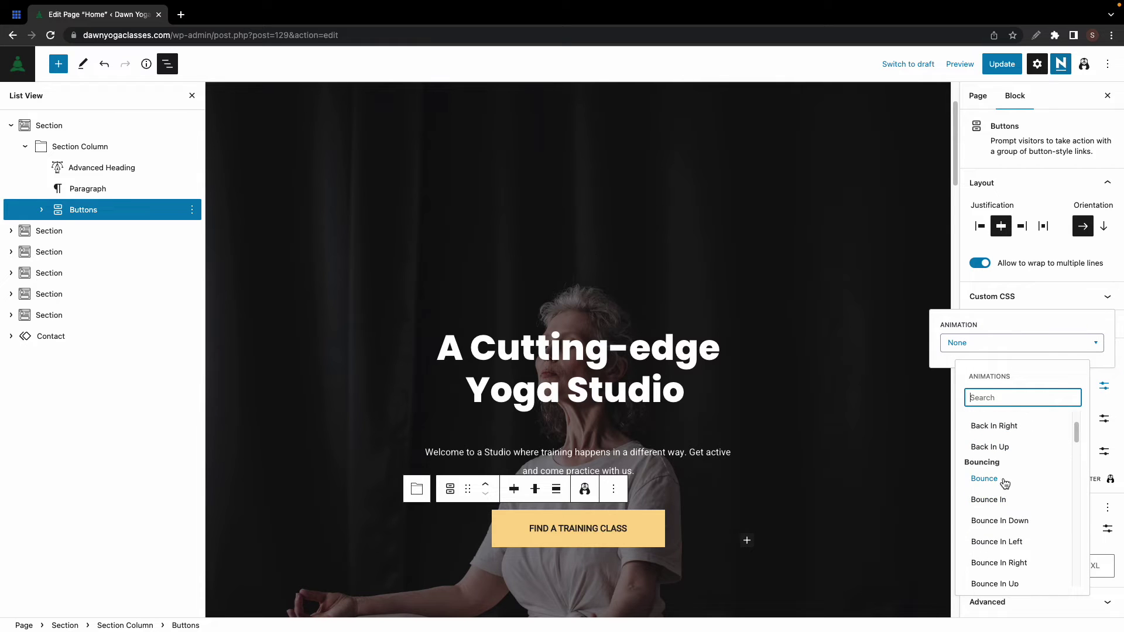
{"action": "left_click", "coordinate": [989, 479]}
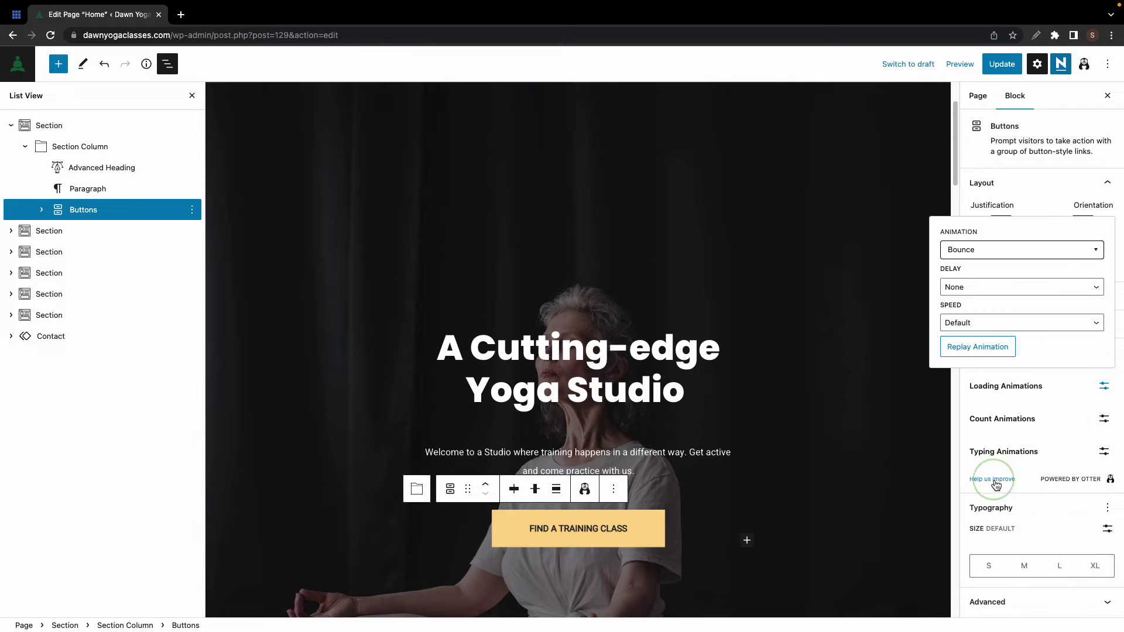
{"action": "left_click", "coordinate": [1029, 322]}
{"action": "left_click", "coordinate": [1036, 263]}
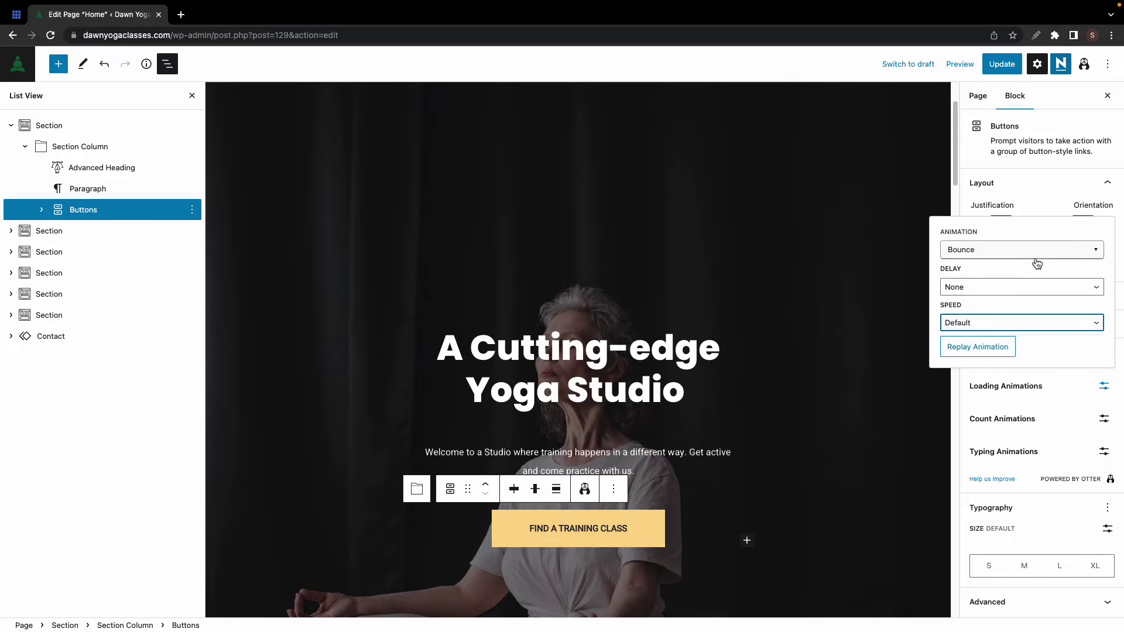
Switch the button to Bounce In with a One Second delay, then preview in a new tab
{"action": "left_click", "coordinate": [1036, 253]}
{"action": "left_click", "coordinate": [1009, 485]}
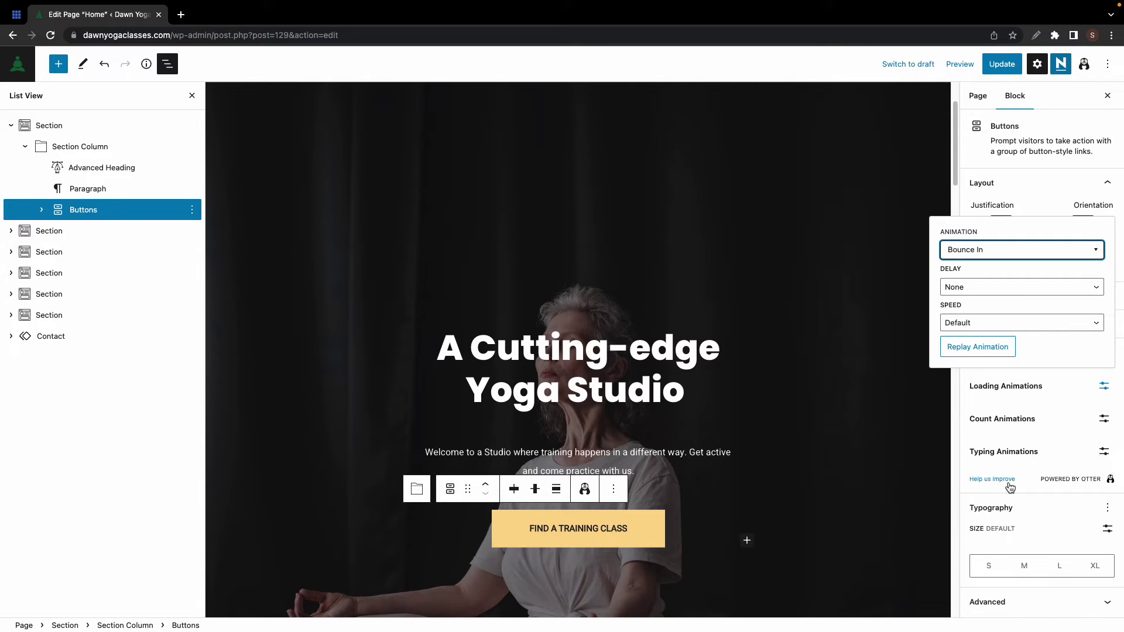
{"action": "left_click", "coordinate": [1026, 286]}
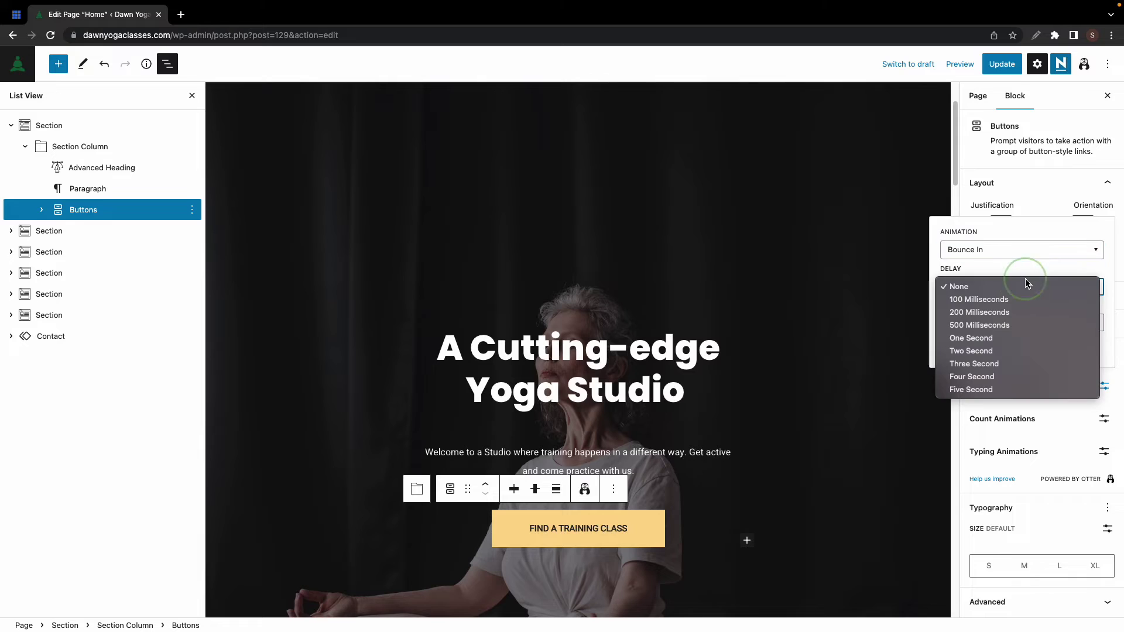
{"action": "left_click", "coordinate": [996, 337]}
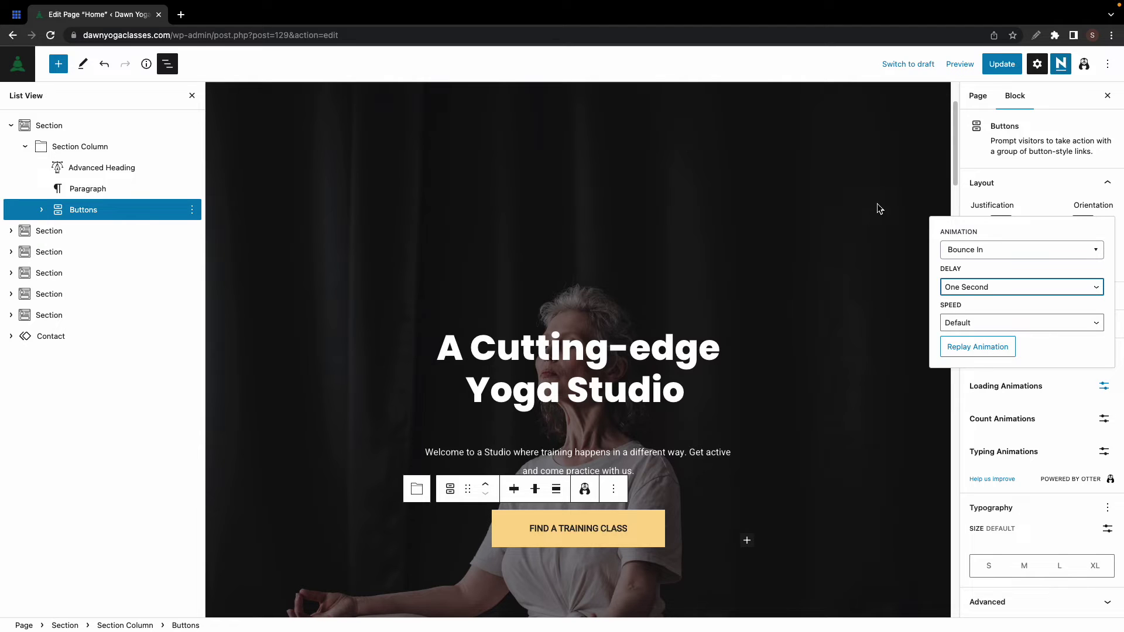
{"action": "left_click", "coordinate": [958, 65]}
{"action": "left_click", "coordinate": [891, 172]}
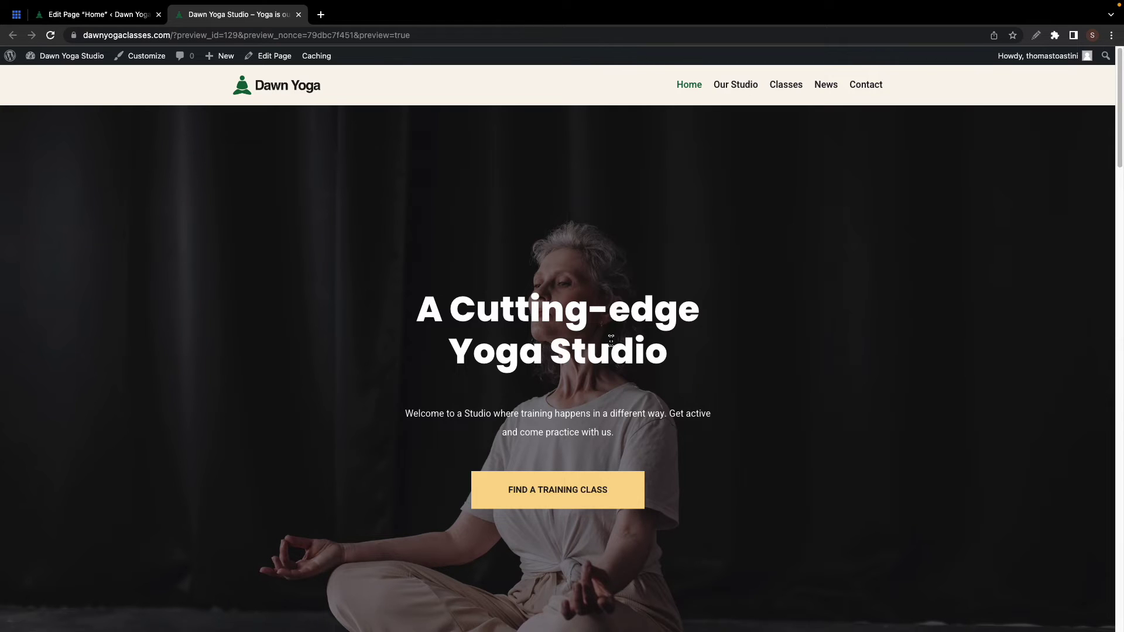
Close the preview tab and select the About Us yoga photo in the editor
{"action": "left_click", "coordinate": [298, 14]}
{"action": "scroll", "coordinate": [742, 319], "scroll_direction": "down", "scroll_amount": 10}
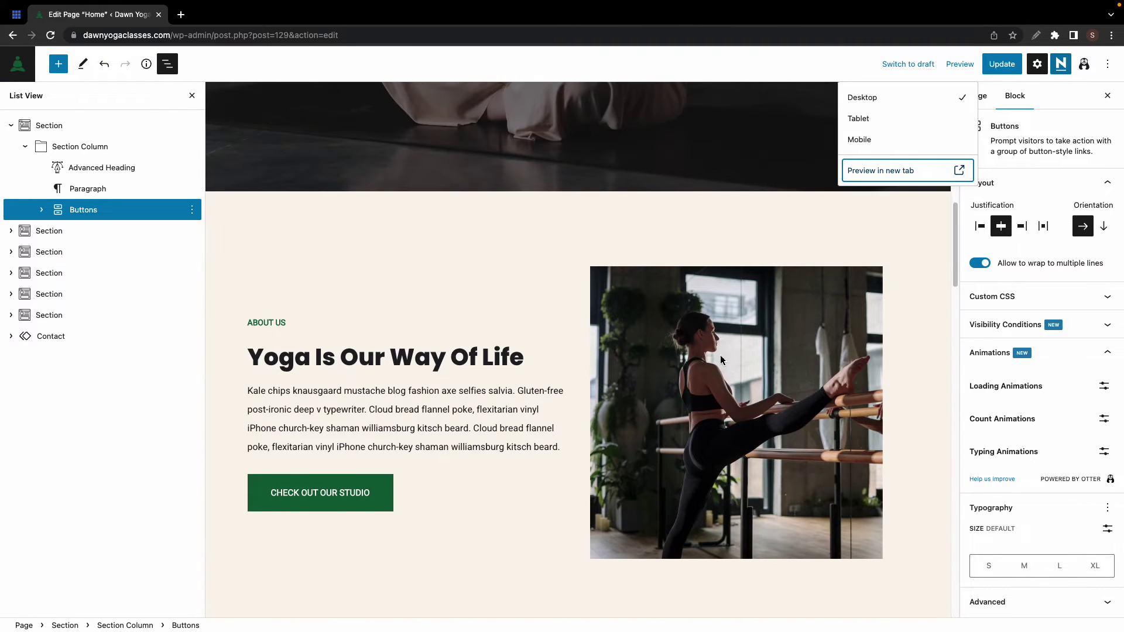
{"action": "left_click", "coordinate": [742, 359]}
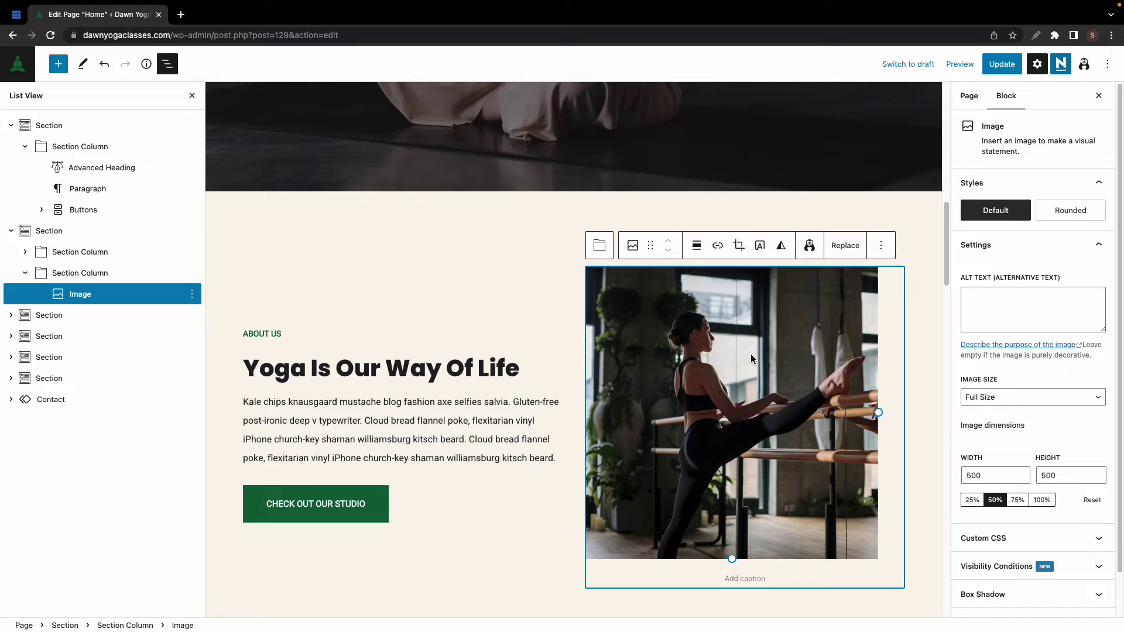
Give the About Us photo a Fade In Right loading animation delayed 200 Milliseconds
{"action": "scroll", "coordinate": [1083, 422], "scroll_direction": "down", "scroll_amount": 1}
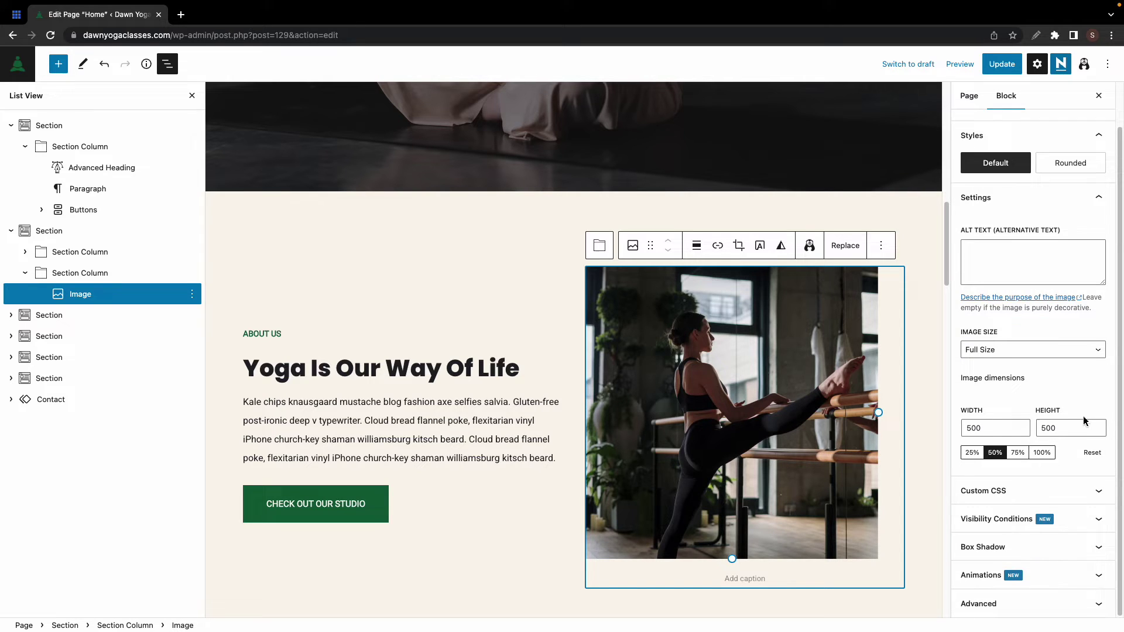
{"action": "left_click", "coordinate": [1084, 576]}
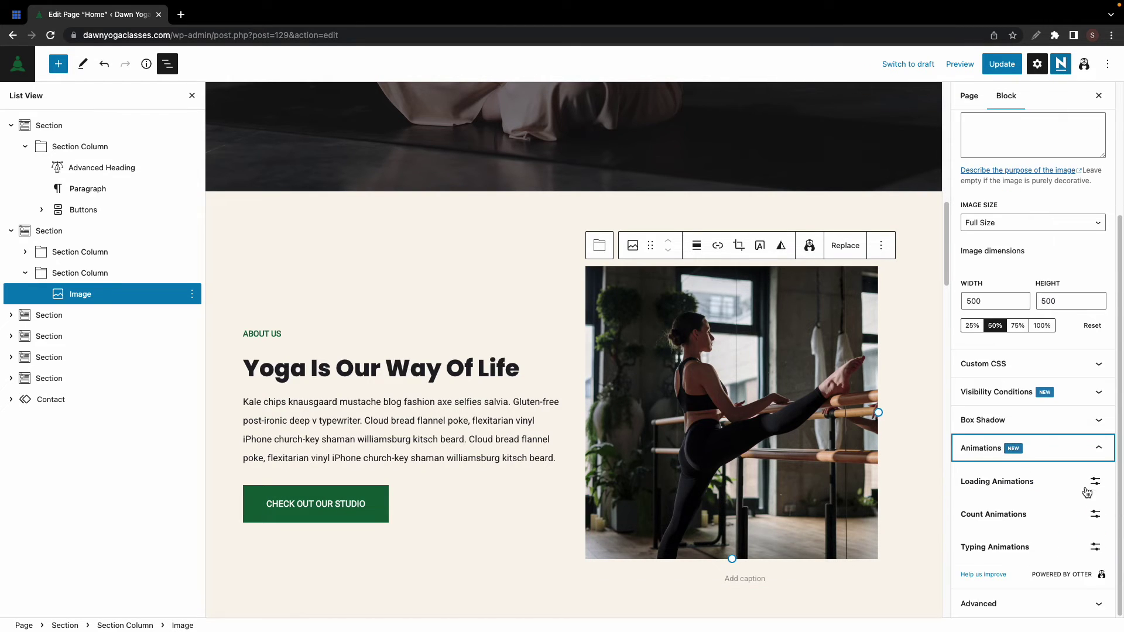
{"action": "left_click", "coordinate": [1092, 482]}
{"action": "left_click", "coordinate": [1064, 440]}
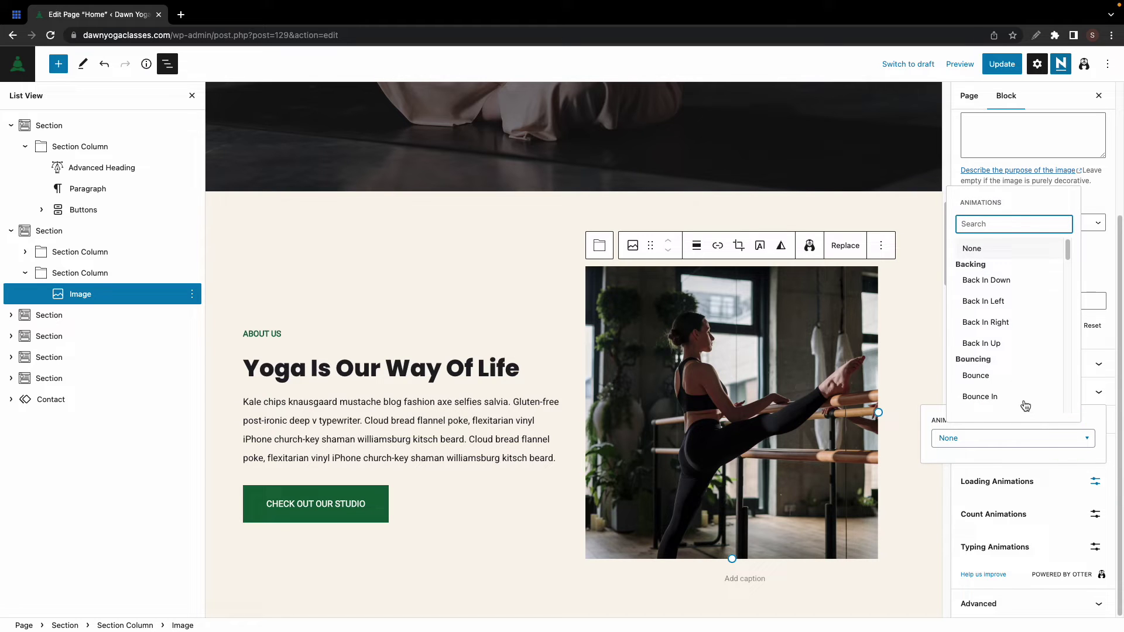
{"action": "scroll", "coordinate": [1011, 352], "scroll_direction": "down", "scroll_amount": 5}
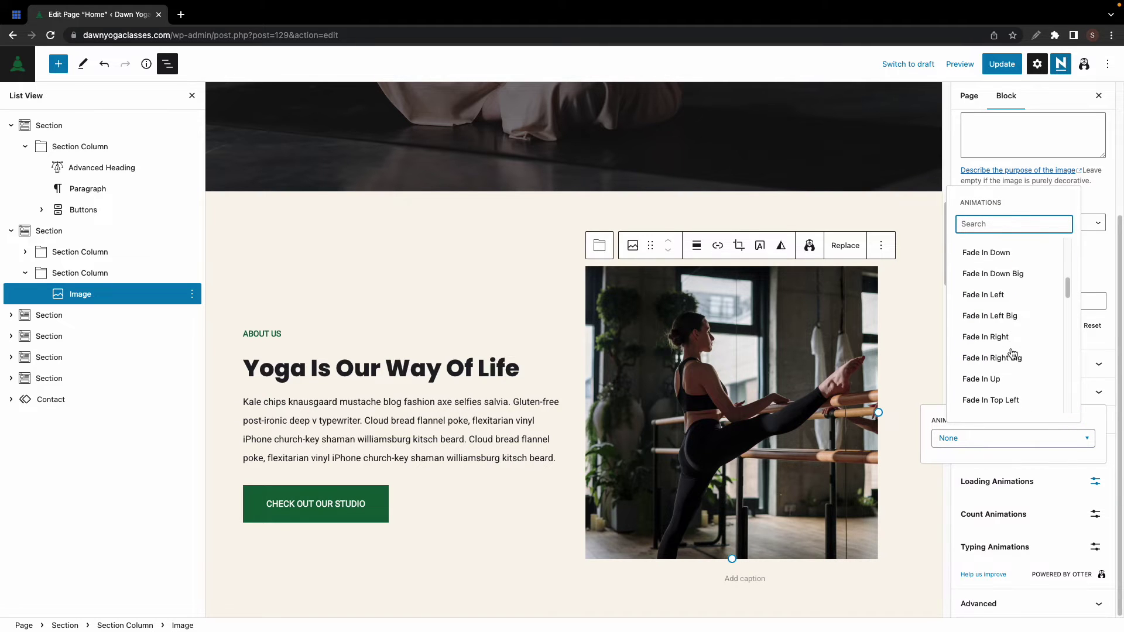
{"action": "left_click", "coordinate": [993, 337]}
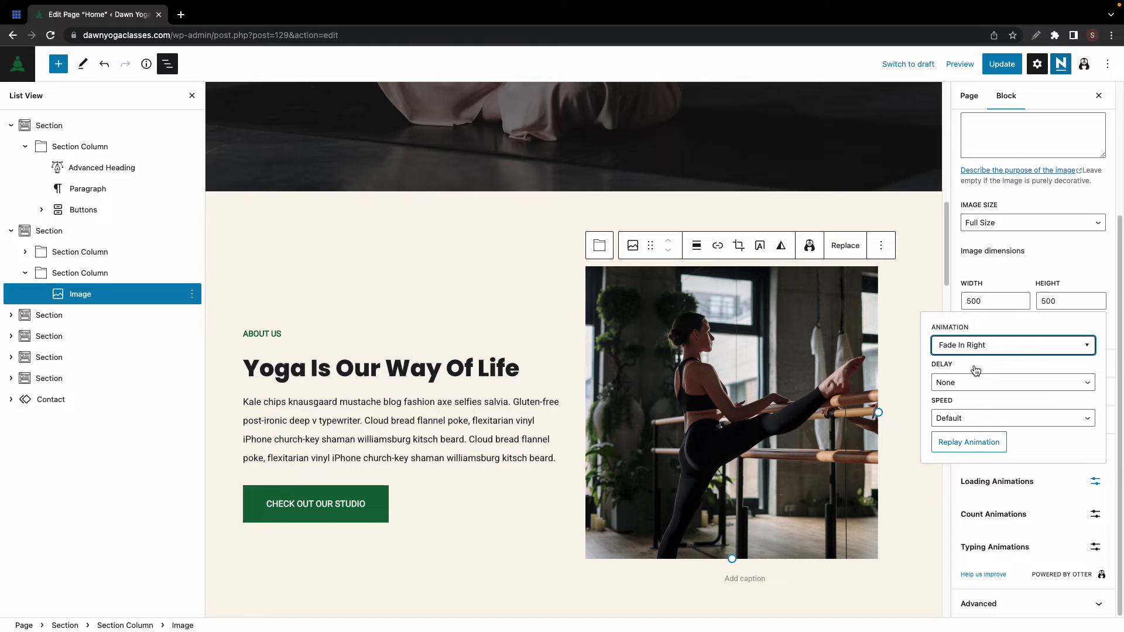
{"action": "left_click", "coordinate": [989, 389]}
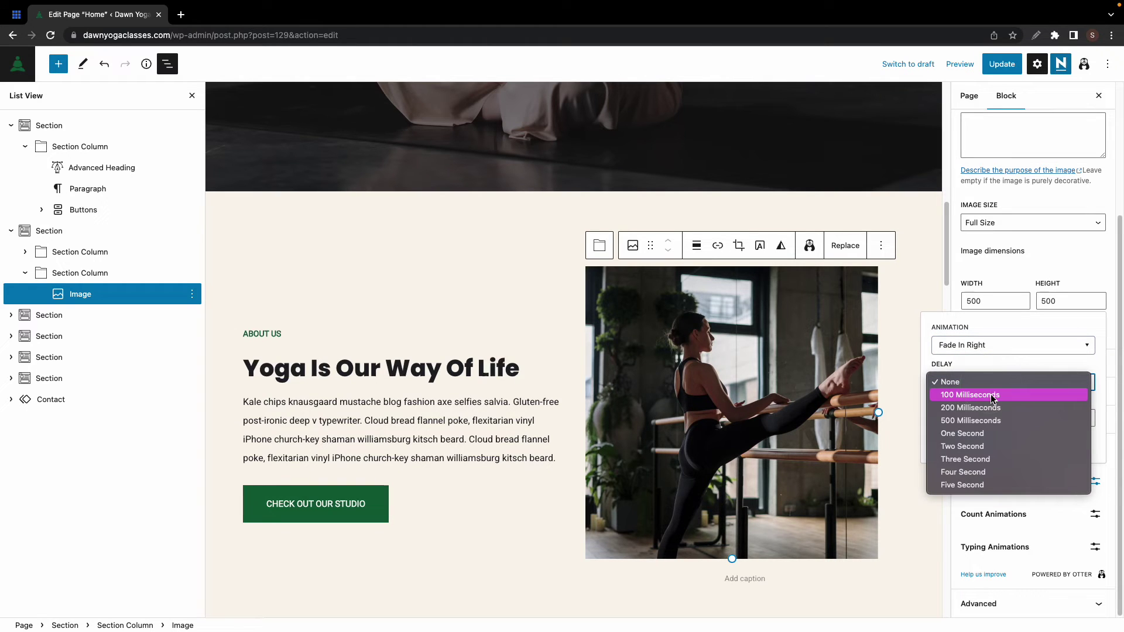
{"action": "left_click", "coordinate": [983, 408]}
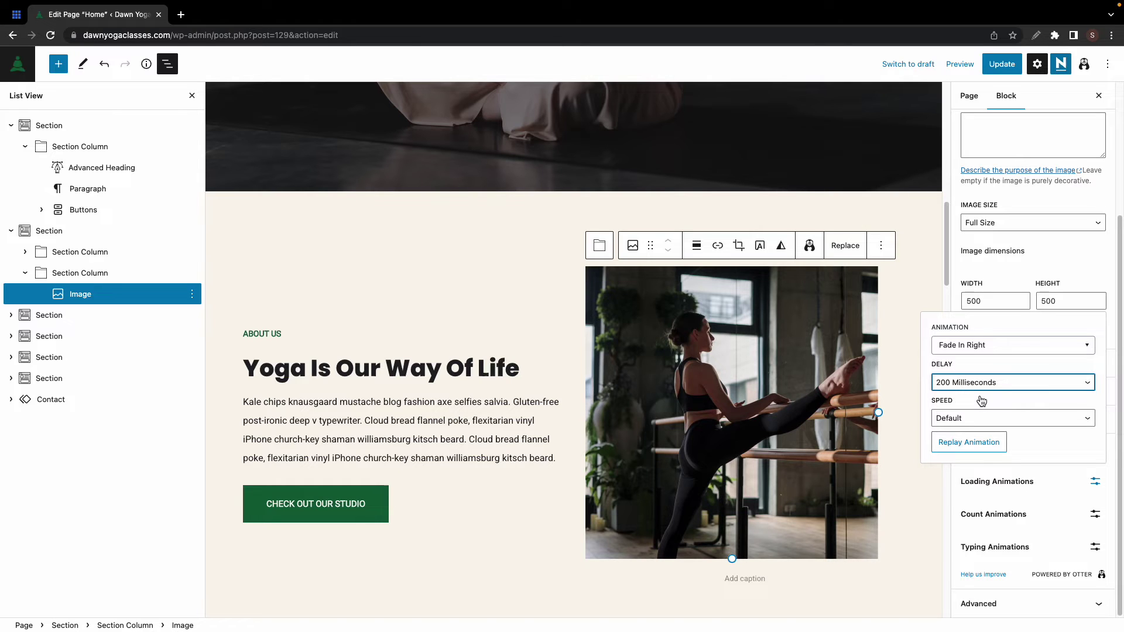
Give the About Us text column a Fade In Left loading animation, no delay, default speed
{"action": "left_click", "coordinate": [240, 357]}
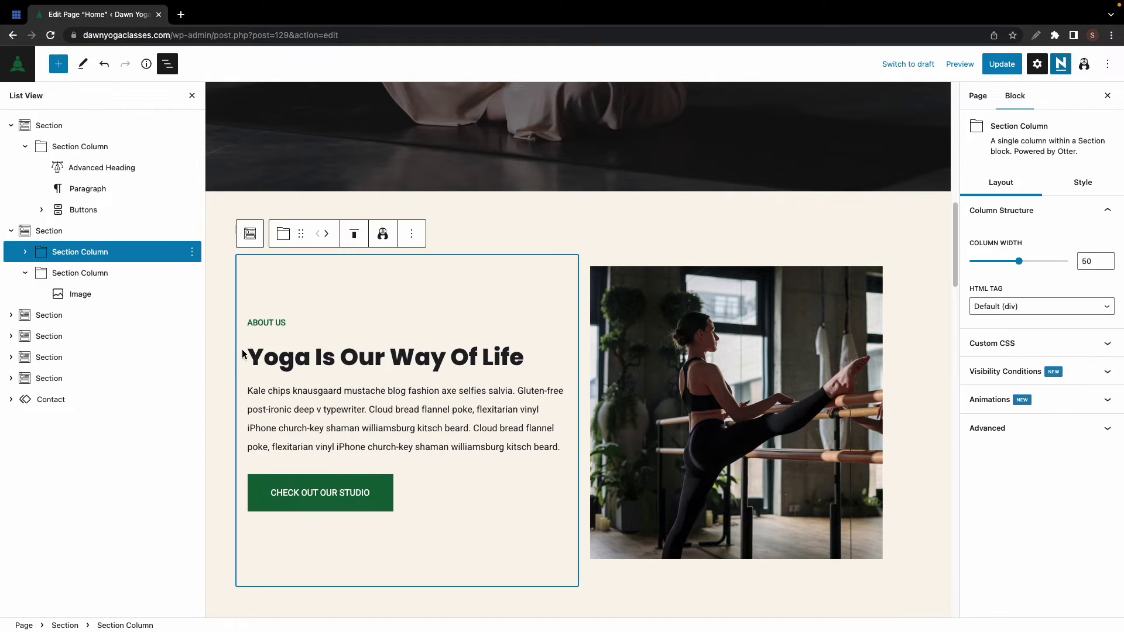
{"action": "left_click", "coordinate": [111, 256]}
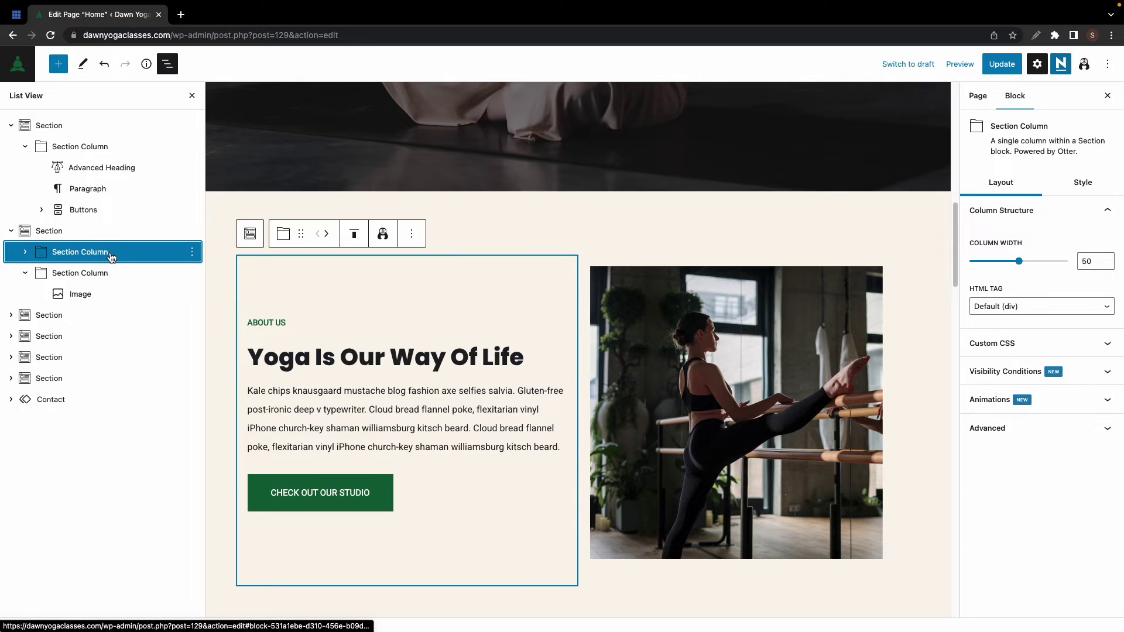
{"action": "left_click", "coordinate": [1041, 409]}
{"action": "left_click", "coordinate": [1103, 432]}
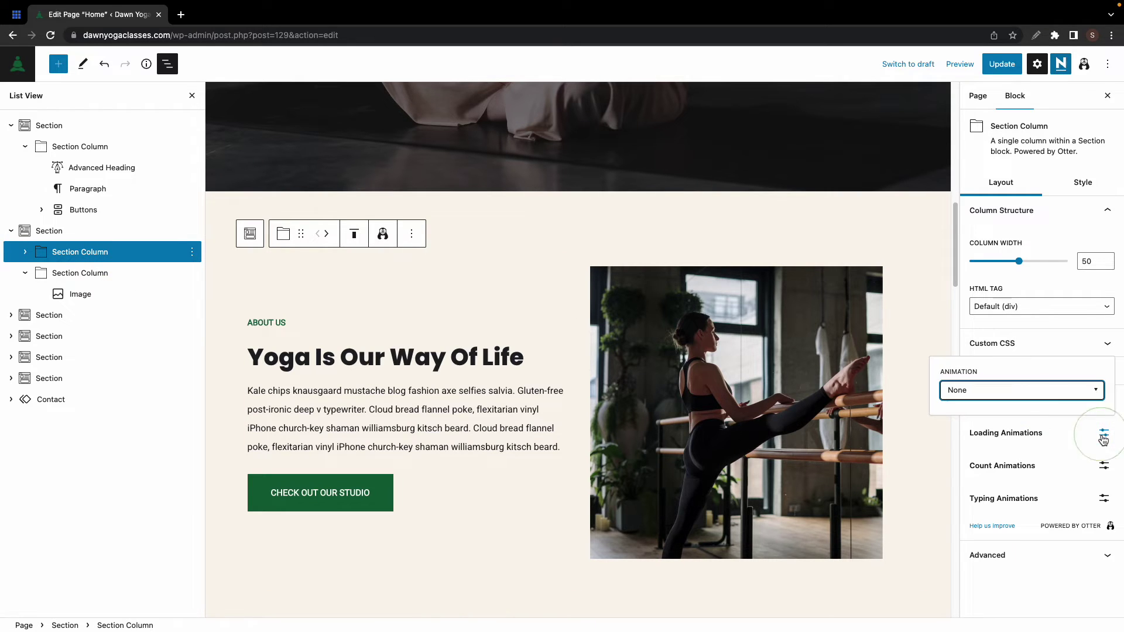
{"action": "left_click", "coordinate": [1051, 392]}
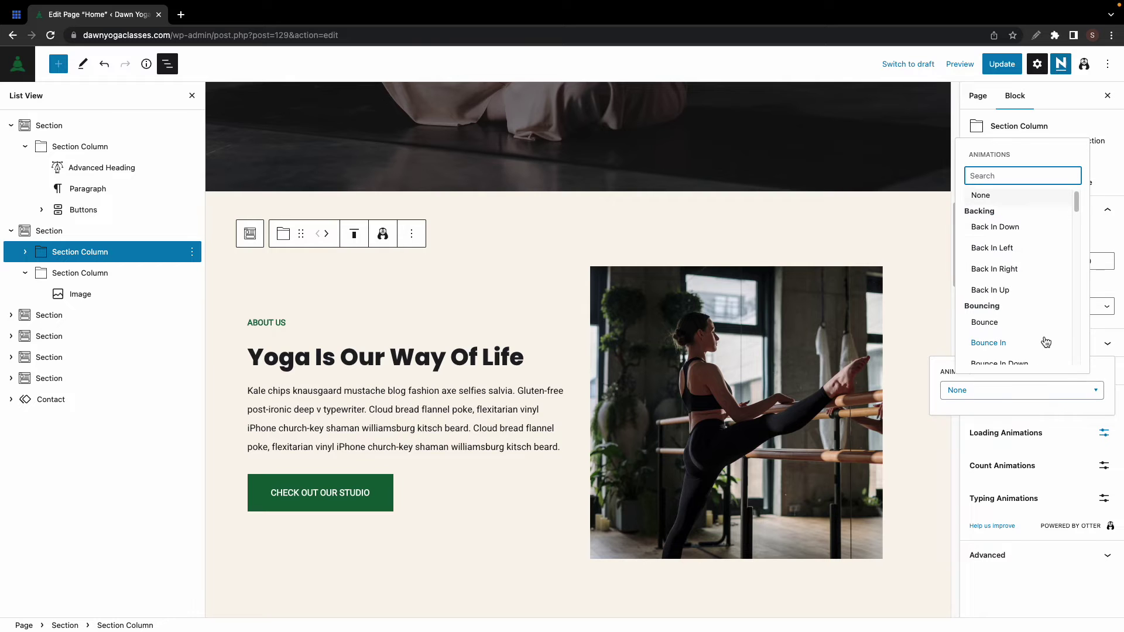
{"action": "scroll", "coordinate": [1041, 342], "scroll_direction": "down", "scroll_amount": 3}
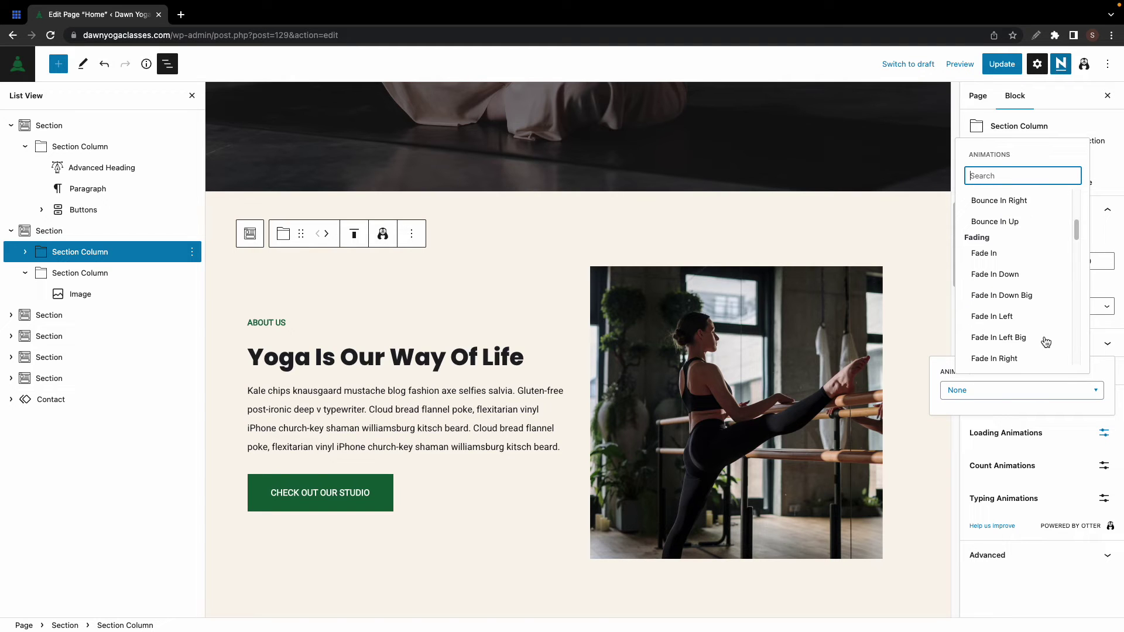
{"action": "left_click", "coordinate": [996, 322]}
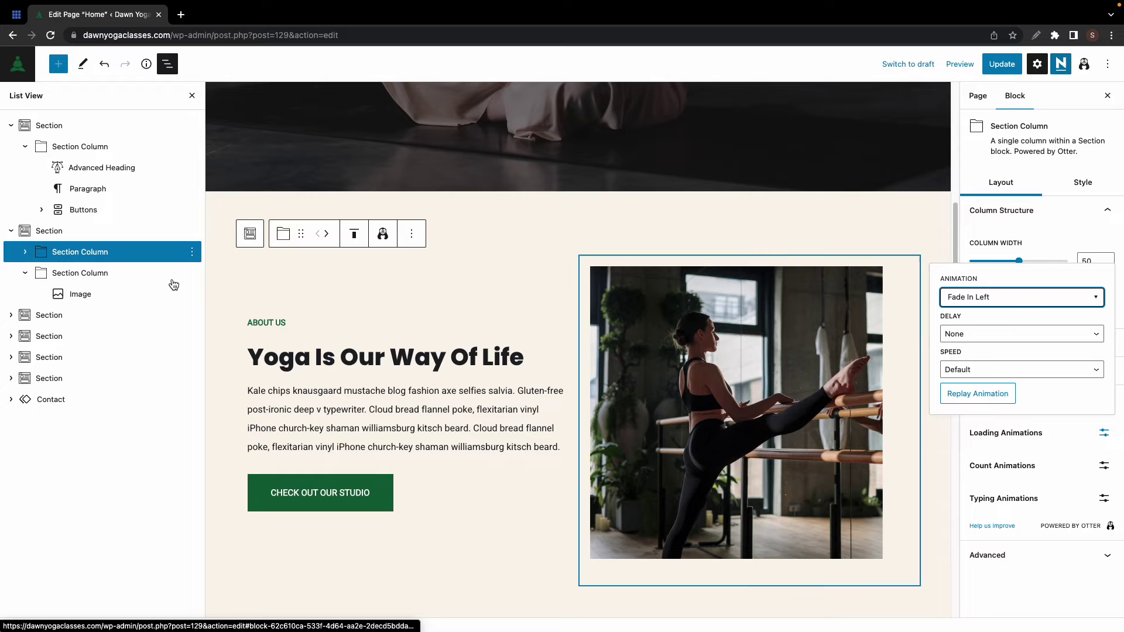
Apply a typing animation to the full 'Yoga Is Our Way Of Life' heading text
{"action": "left_click", "coordinate": [25, 251]}
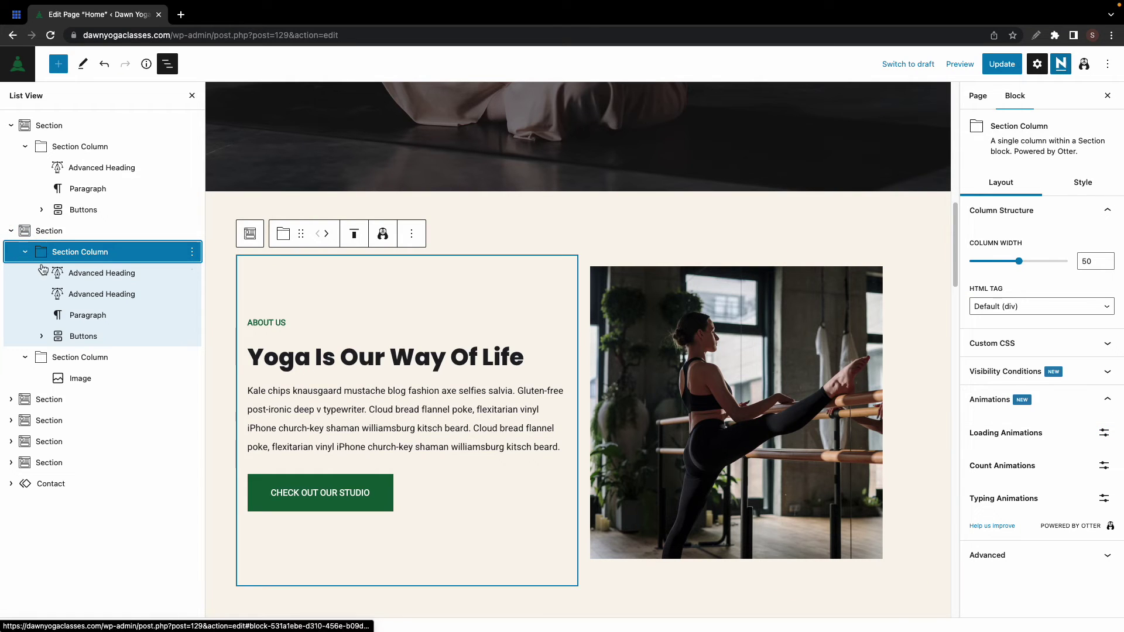
{"action": "left_click", "coordinate": [120, 274]}
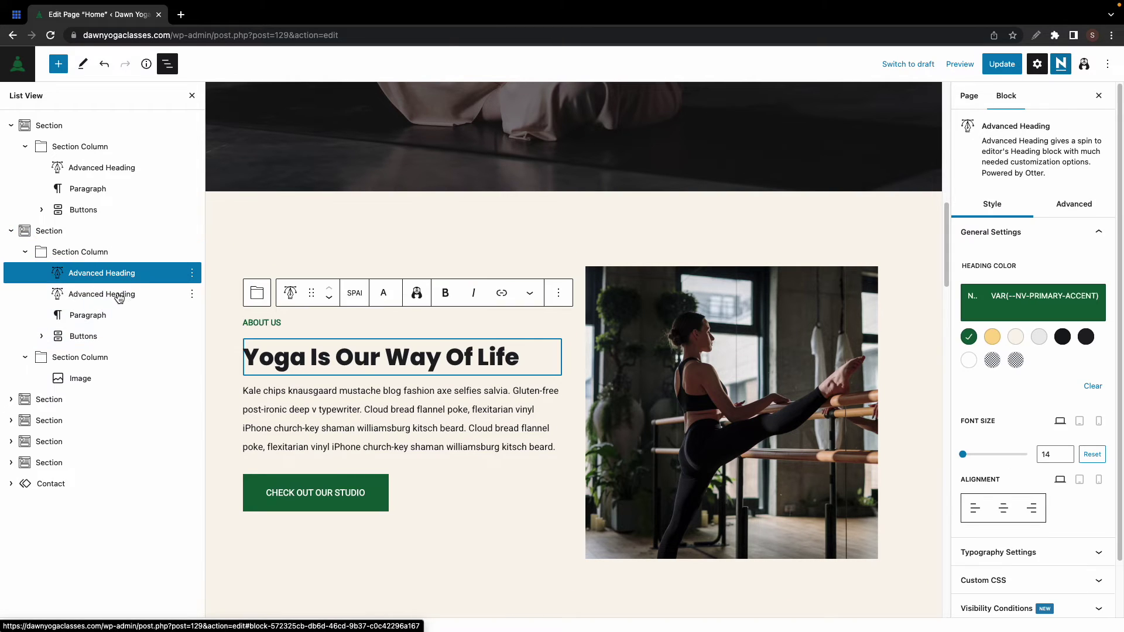
{"action": "left_click", "coordinate": [119, 294]}
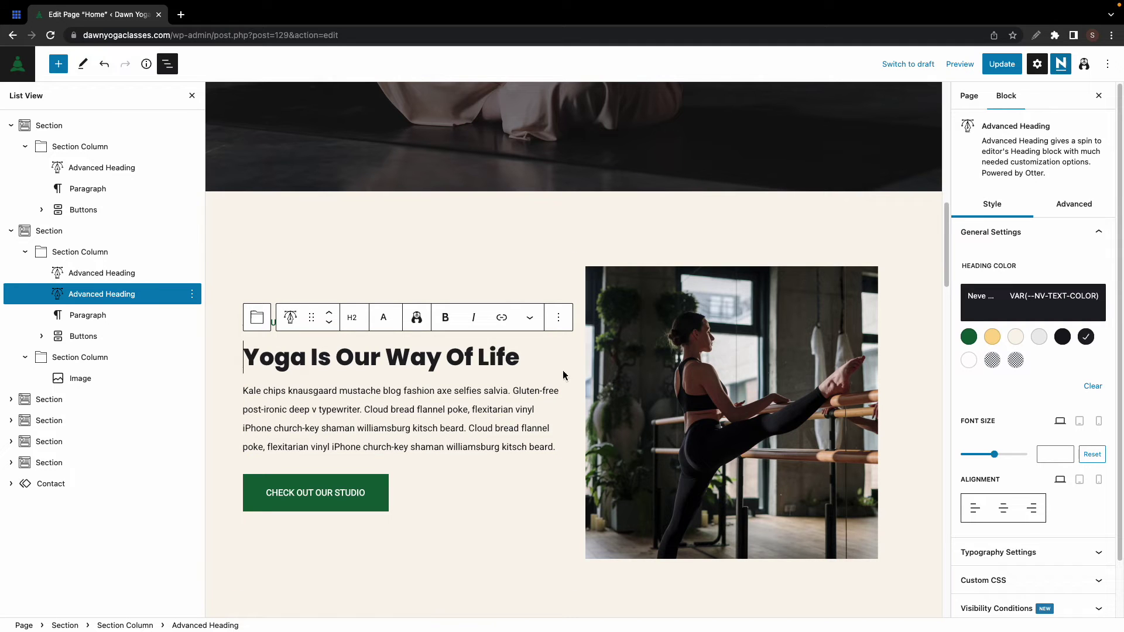
{"action": "left_click", "coordinate": [517, 358]}
{"action": "left_click_drag", "start_coordinate": [517, 359], "coordinate": [241, 358]}
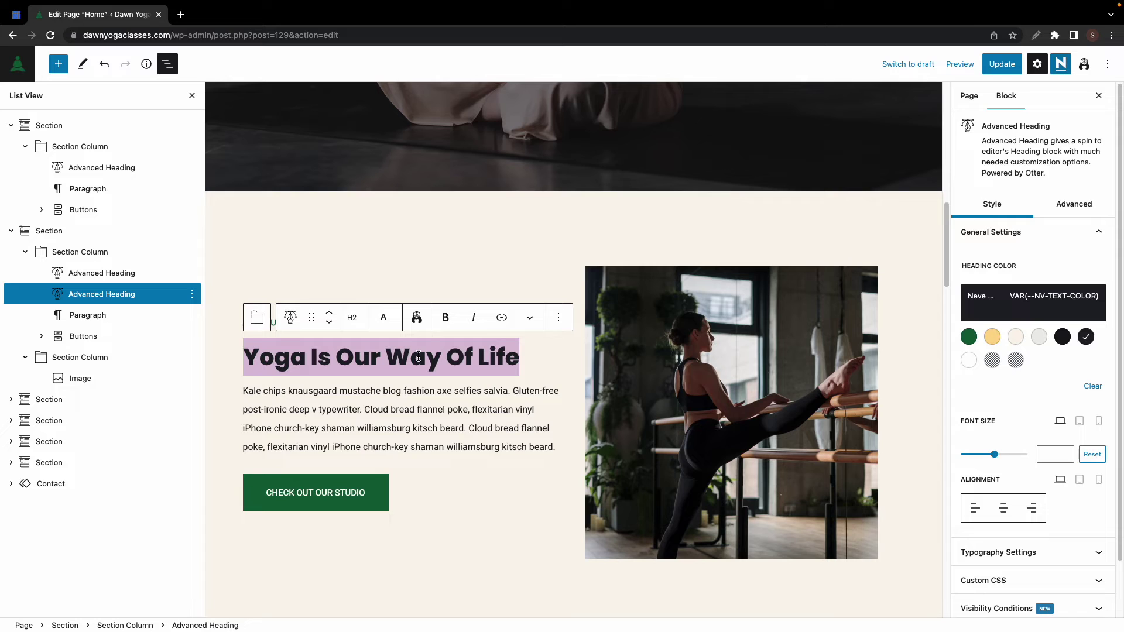
{"action": "left_click", "coordinate": [530, 317]}
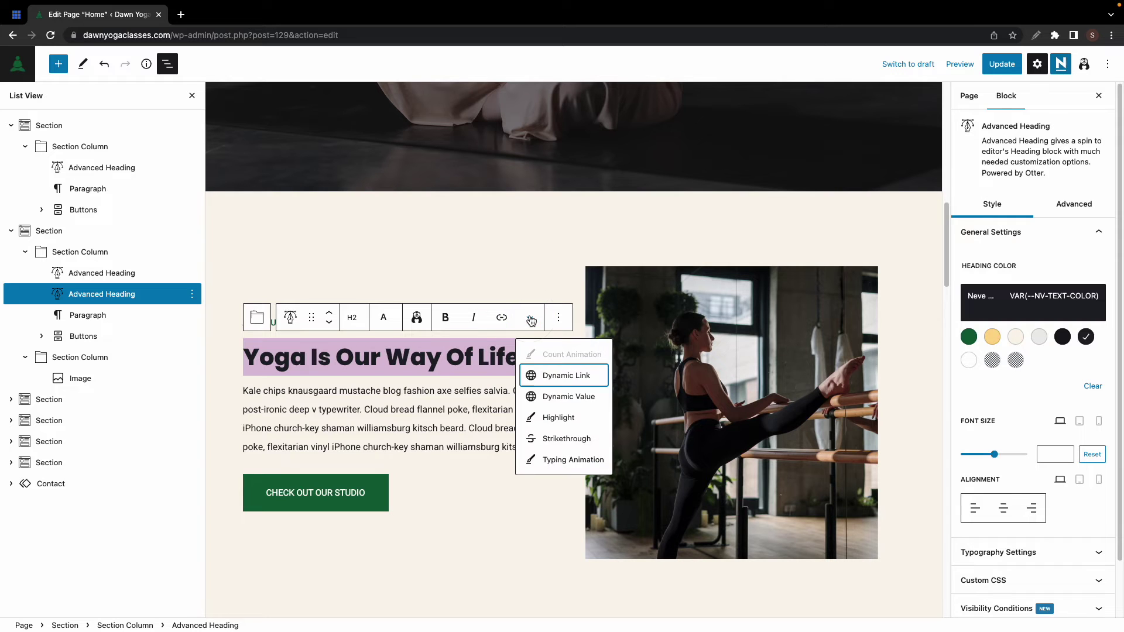
{"action": "left_click", "coordinate": [573, 460]}
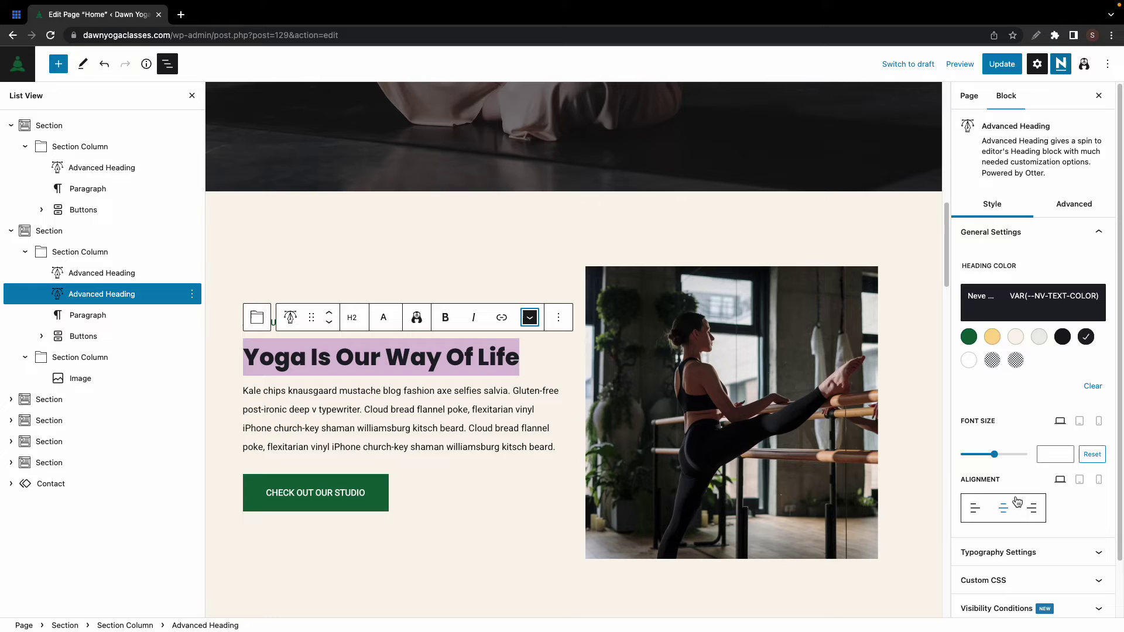
Set the heading's typing animation delay to 500 Milliseconds, keeping speed at Default
{"action": "scroll", "coordinate": [1016, 502], "scroll_direction": "down", "scroll_amount": 2}
{"action": "left_click", "coordinate": [1016, 574]}
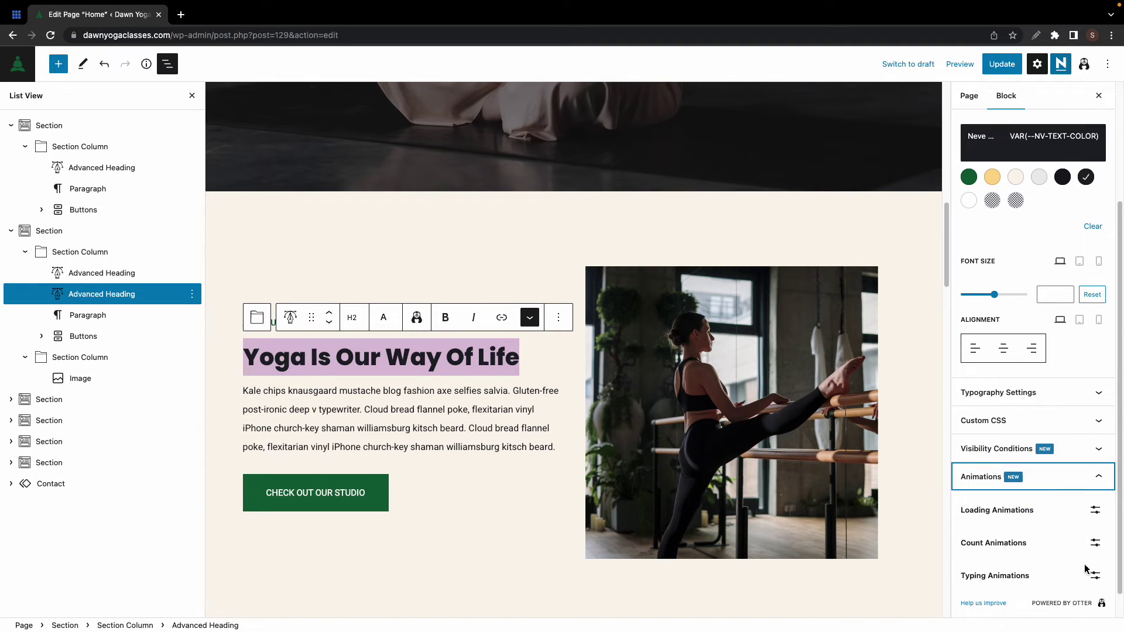
{"action": "left_click", "coordinate": [1098, 579]}
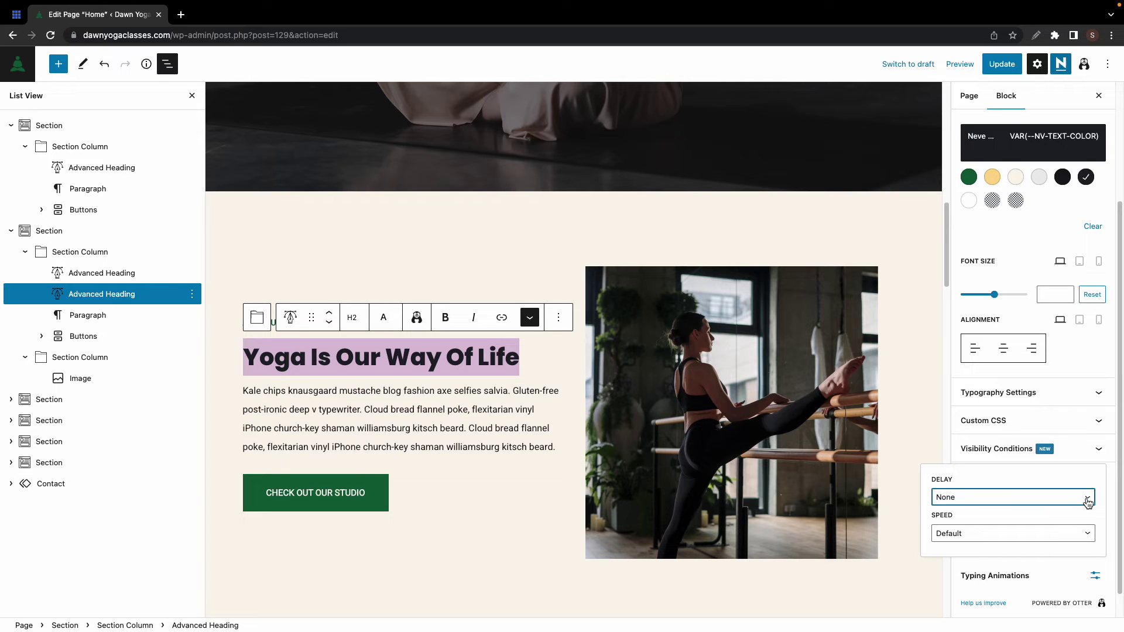
{"action": "left_click", "coordinate": [1046, 502]}
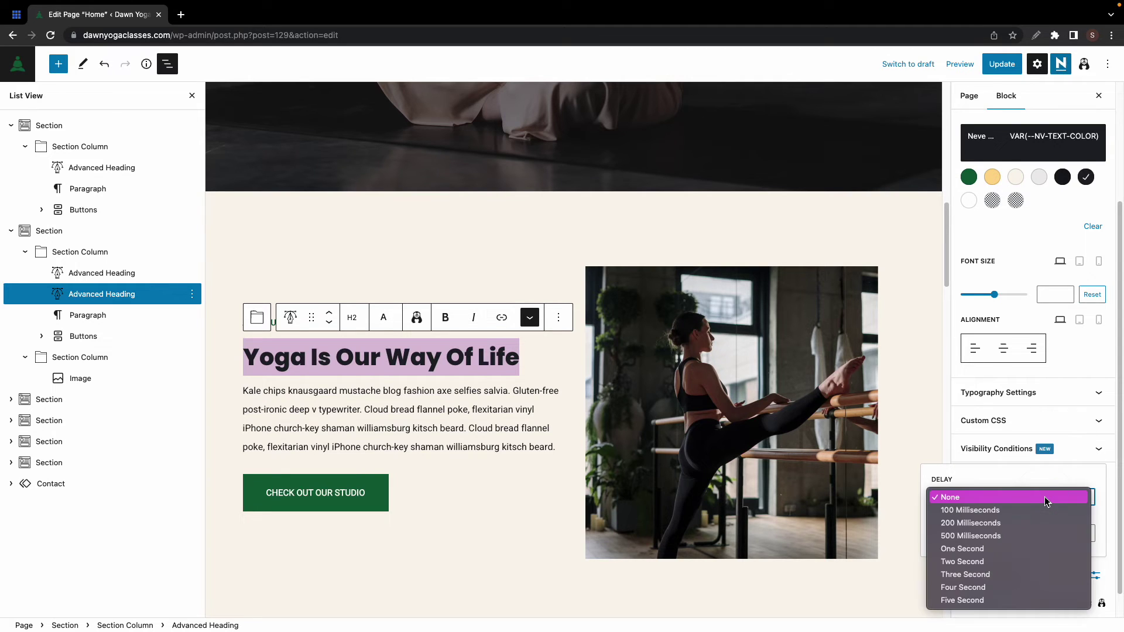
{"action": "left_click", "coordinate": [993, 537]}
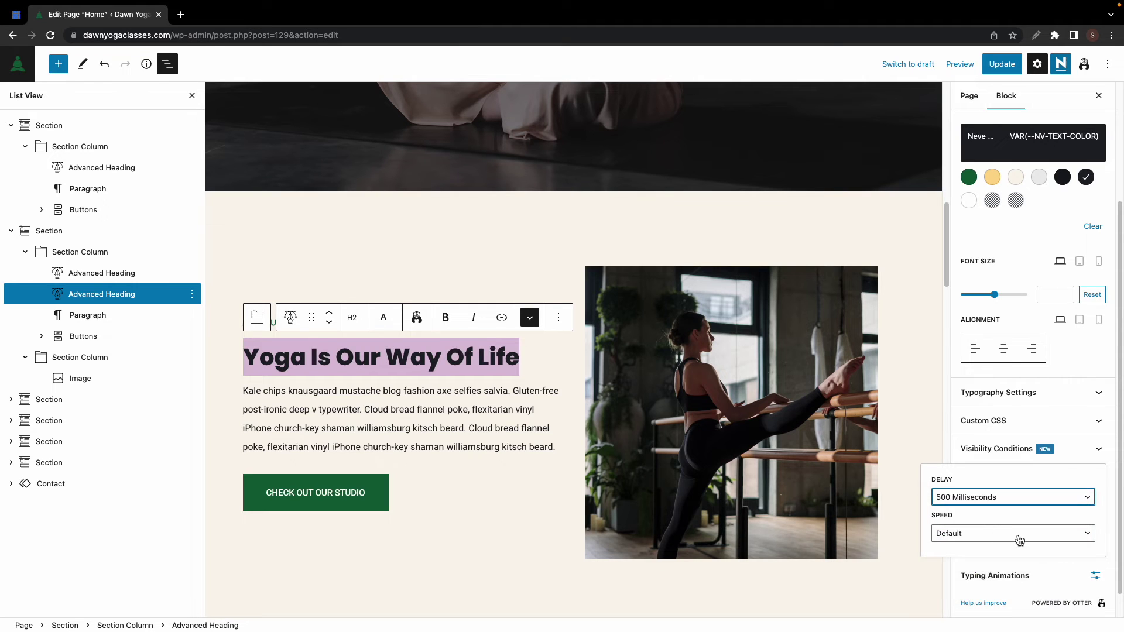
{"action": "left_click", "coordinate": [1017, 536]}
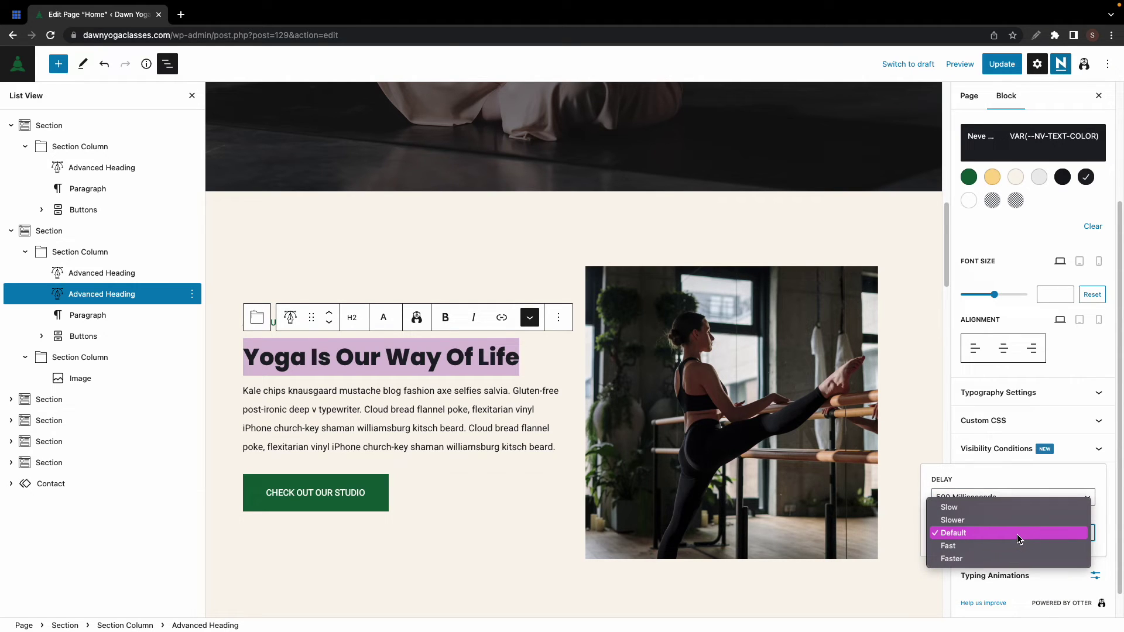
{"action": "left_click", "coordinate": [1018, 538]}
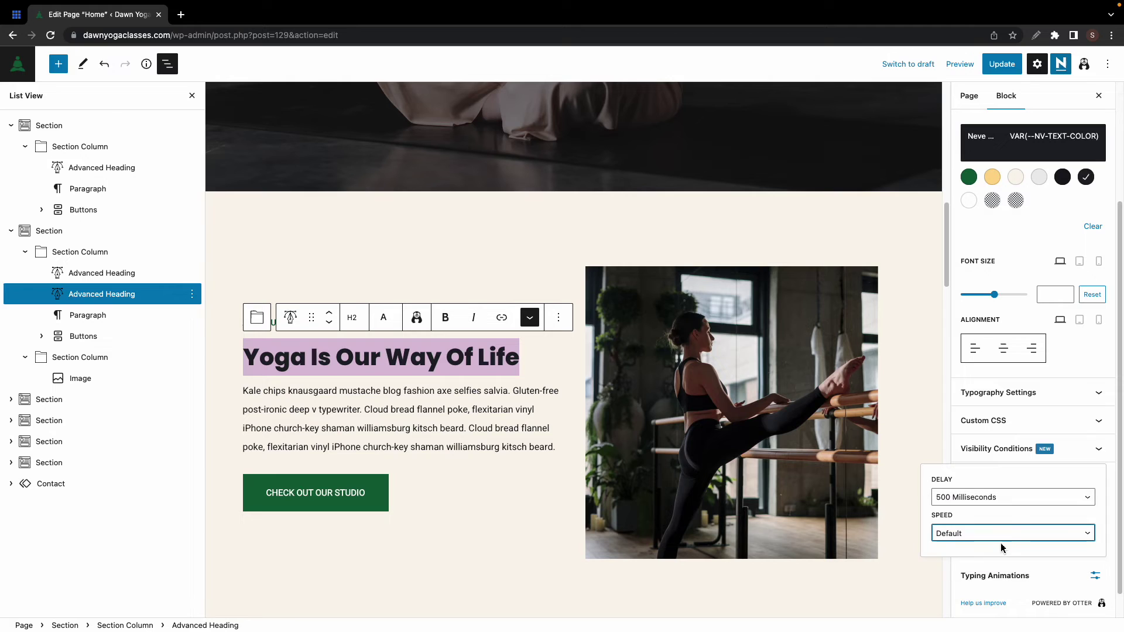
Preview the Home page in a new tab and scroll through it
{"action": "left_click", "coordinate": [968, 72]}
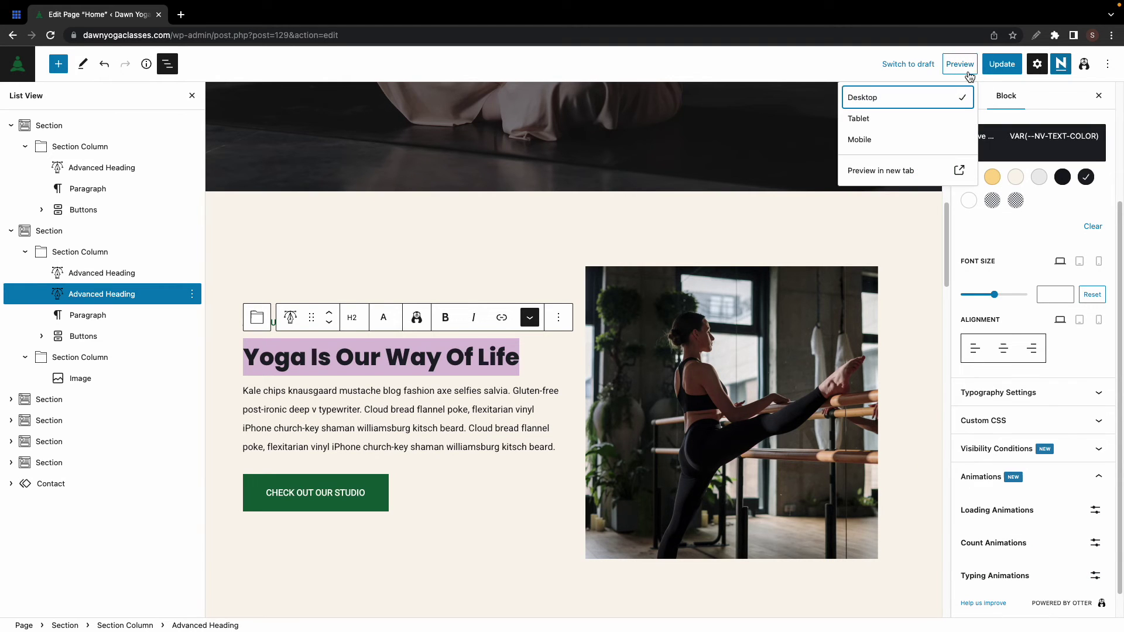
{"action": "left_click", "coordinate": [890, 170]}
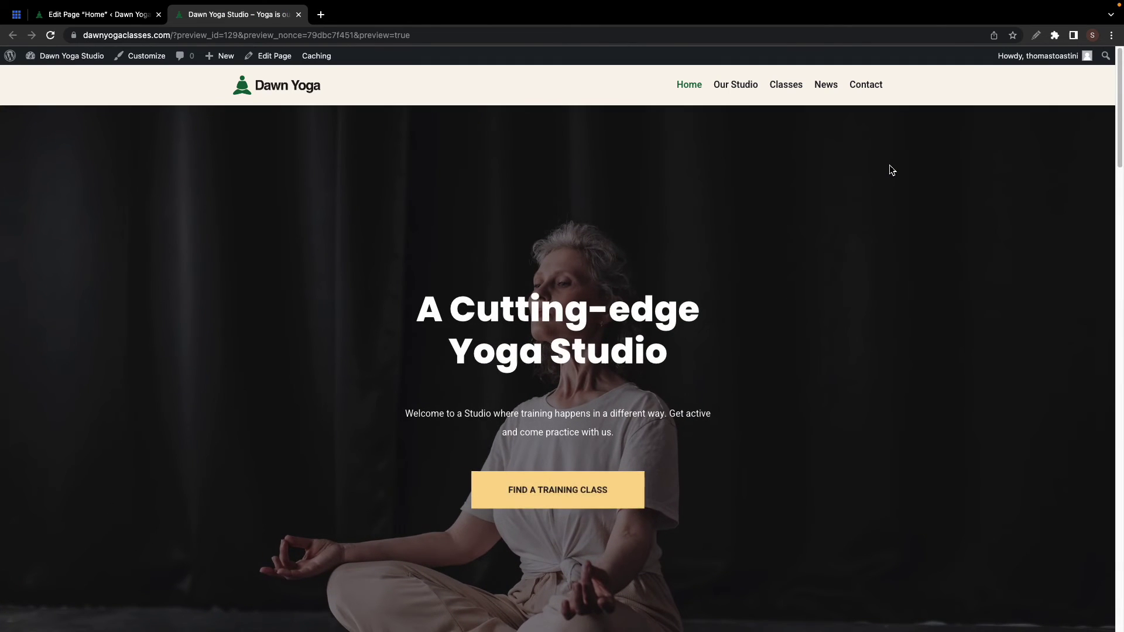
{"action": "scroll", "coordinate": [885, 193], "scroll_direction": "down", "scroll_amount": 3}
{"action": "scroll", "coordinate": [885, 199], "scroll_direction": "down", "scroll_amount": 5}
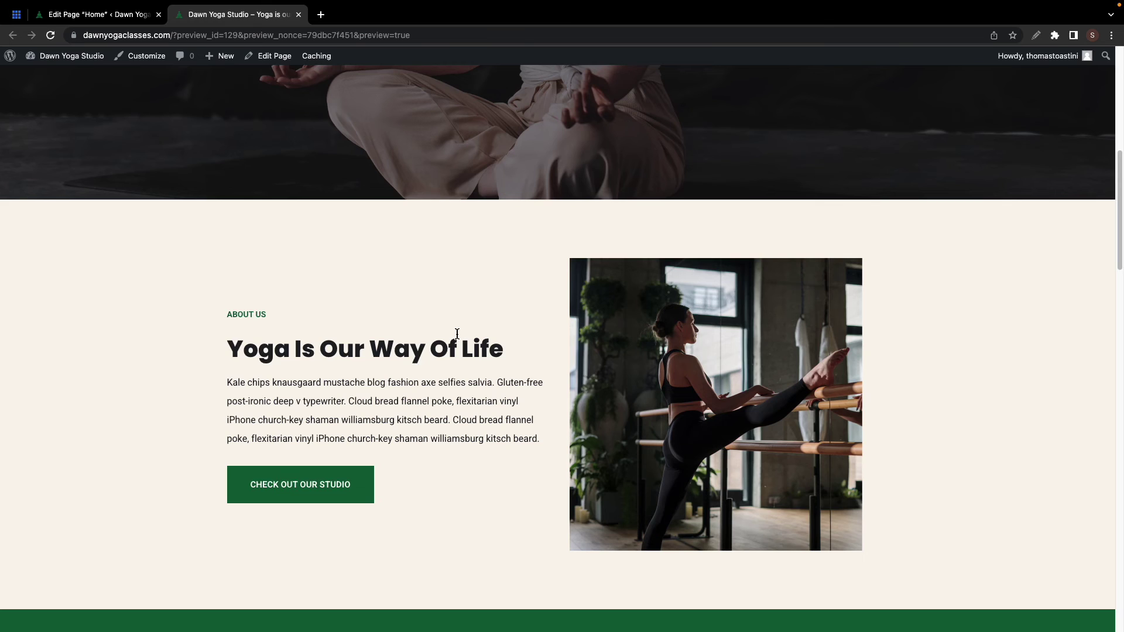
Return to the editor and scroll down to the green stats band (315+, 420, 10, 8)
{"action": "key", "text": "ctrl+shift+Tab"}
{"action": "scroll", "coordinate": [602, 414], "scroll_direction": "down", "scroll_amount": 10}
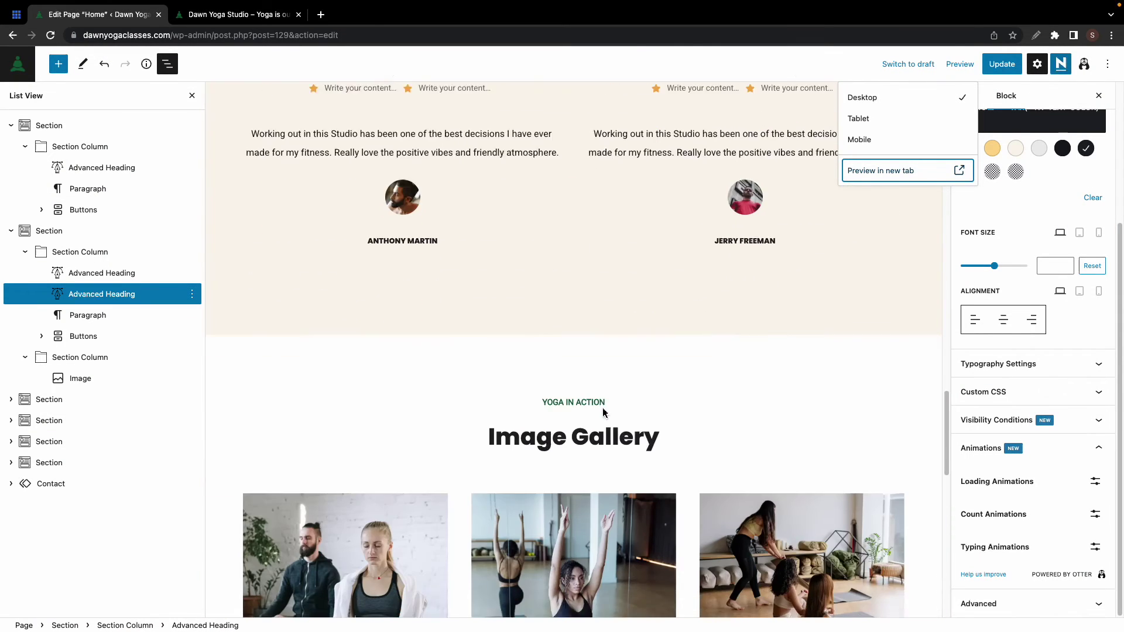
{"action": "scroll", "coordinate": [602, 414], "scroll_direction": "down", "scroll_amount": 8}
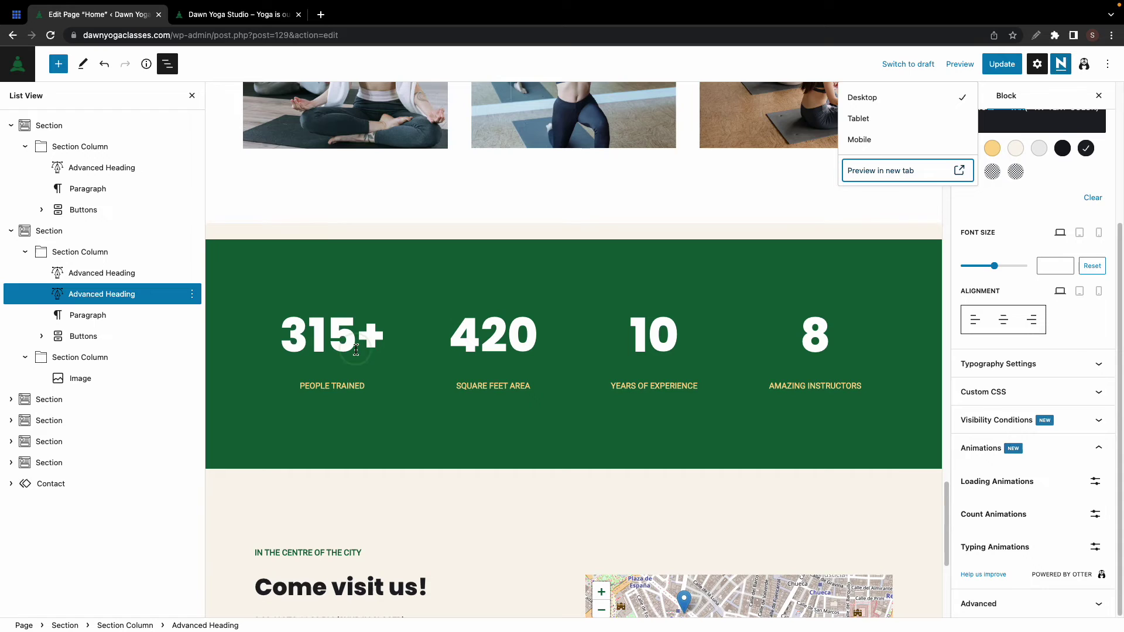
Apply Count Animation to only the 315 figure of the 315+ heading, leaving the plus static
{"action": "left_click", "coordinate": [356, 349]}
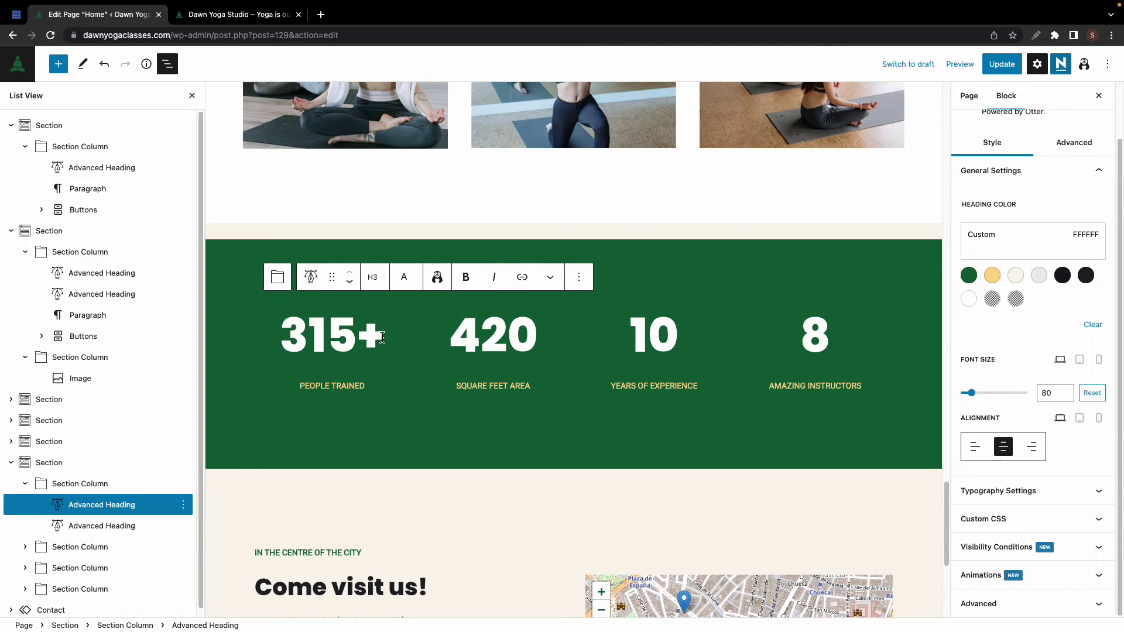
{"action": "left_click_drag", "start_coordinate": [383, 337], "coordinate": [275, 335]}
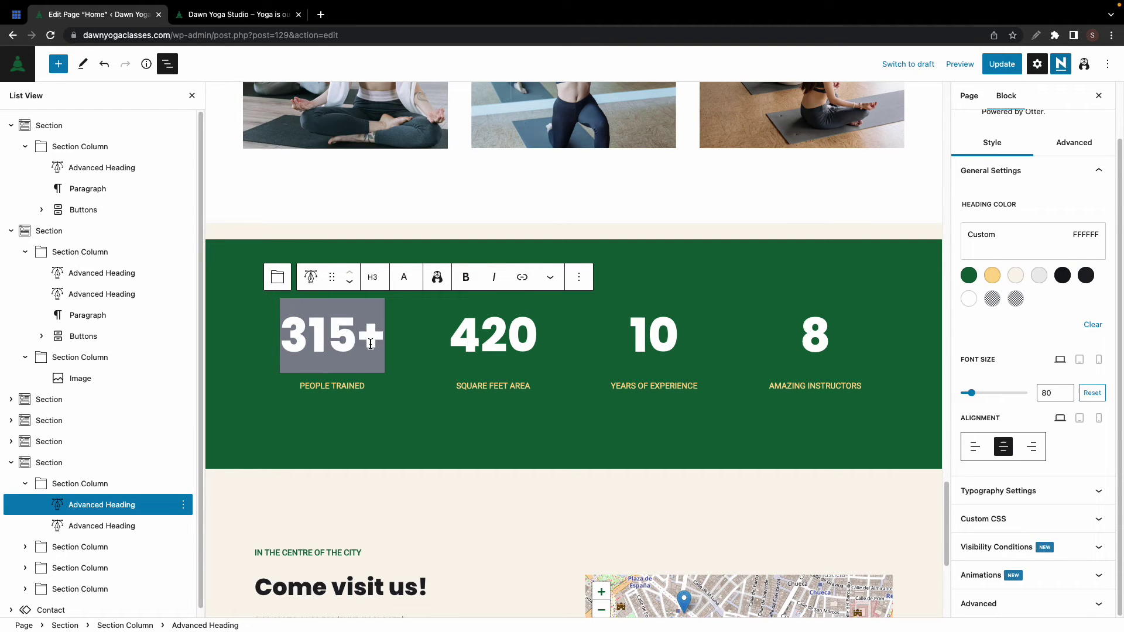
{"action": "left_click", "coordinate": [550, 280]}
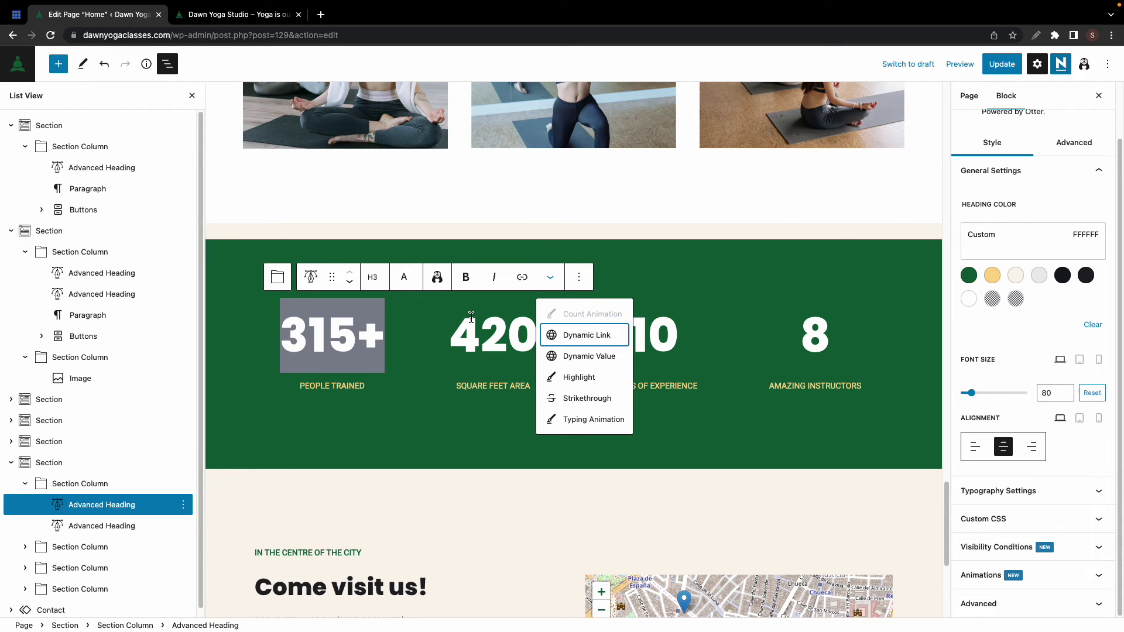
{"action": "left_click", "coordinate": [413, 319]}
{"action": "left_click_drag", "start_coordinate": [357, 334], "coordinate": [284, 329]}
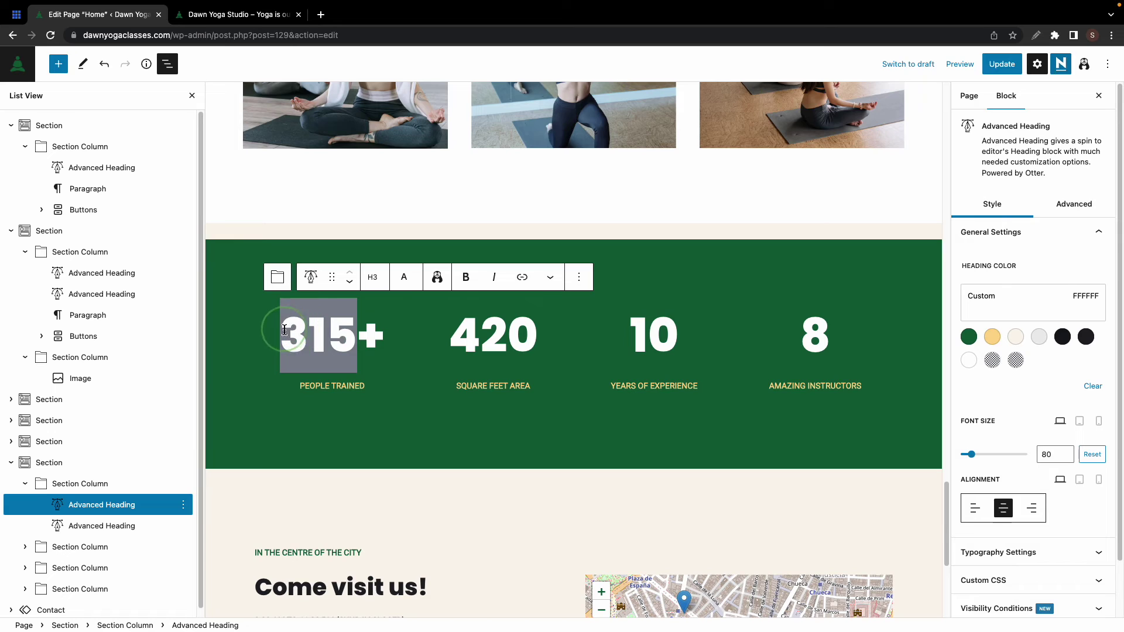
{"action": "left_click", "coordinate": [551, 278]}
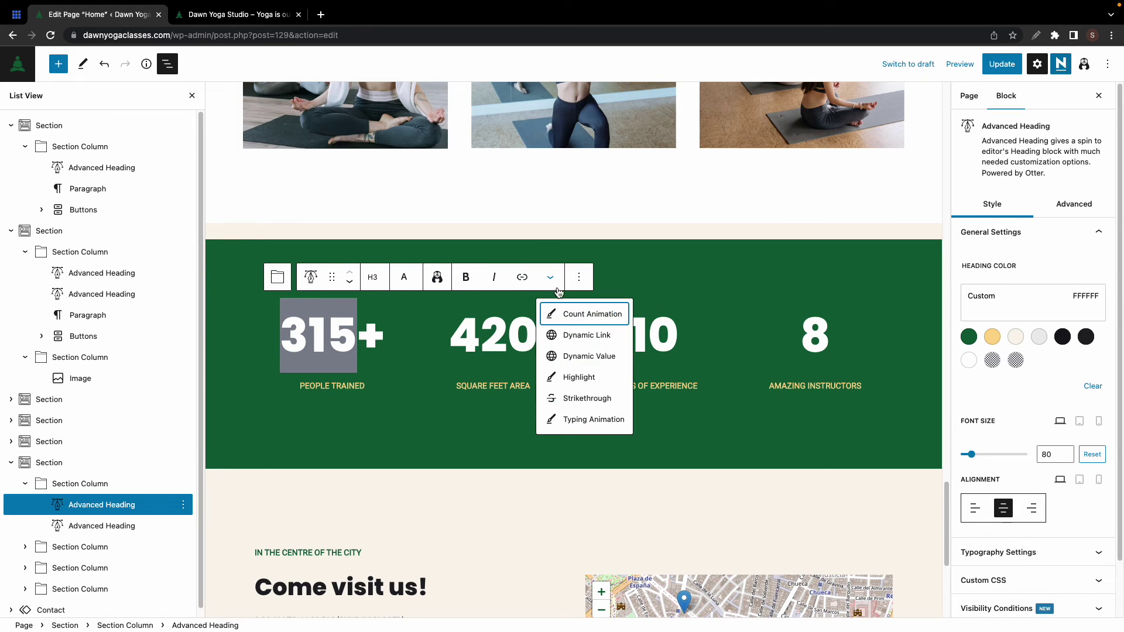
{"action": "left_click", "coordinate": [606, 319]}
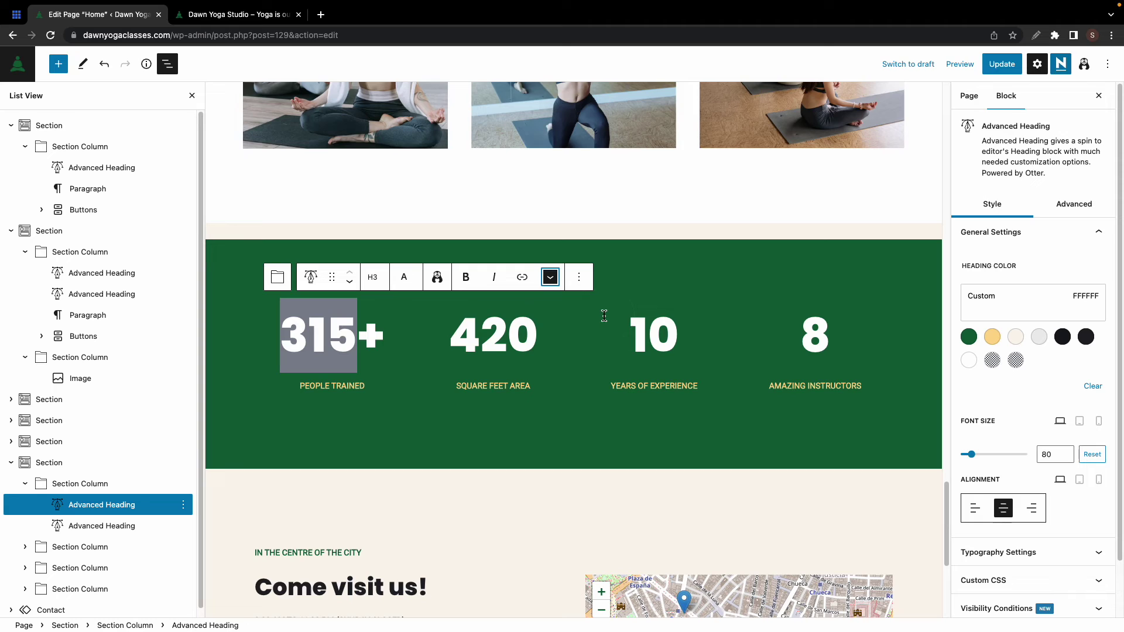
Set the 315 count animation delay to 200 Milliseconds with Default speed
{"action": "scroll", "coordinate": [1041, 491], "scroll_direction": "down", "scroll_amount": 2}
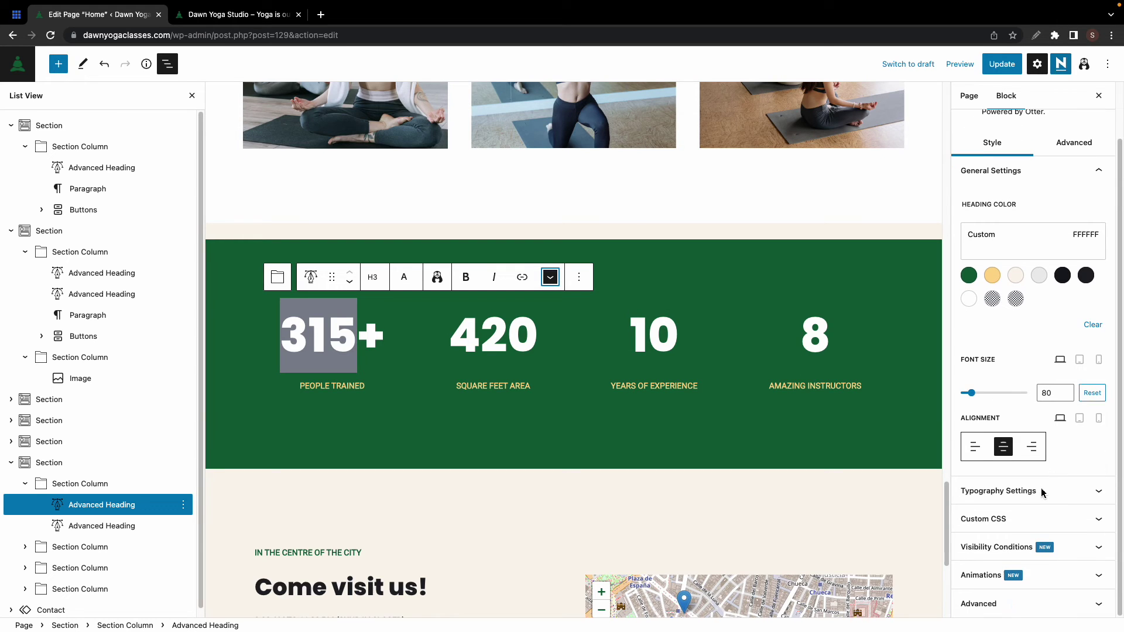
{"action": "left_click", "coordinate": [1061, 572]}
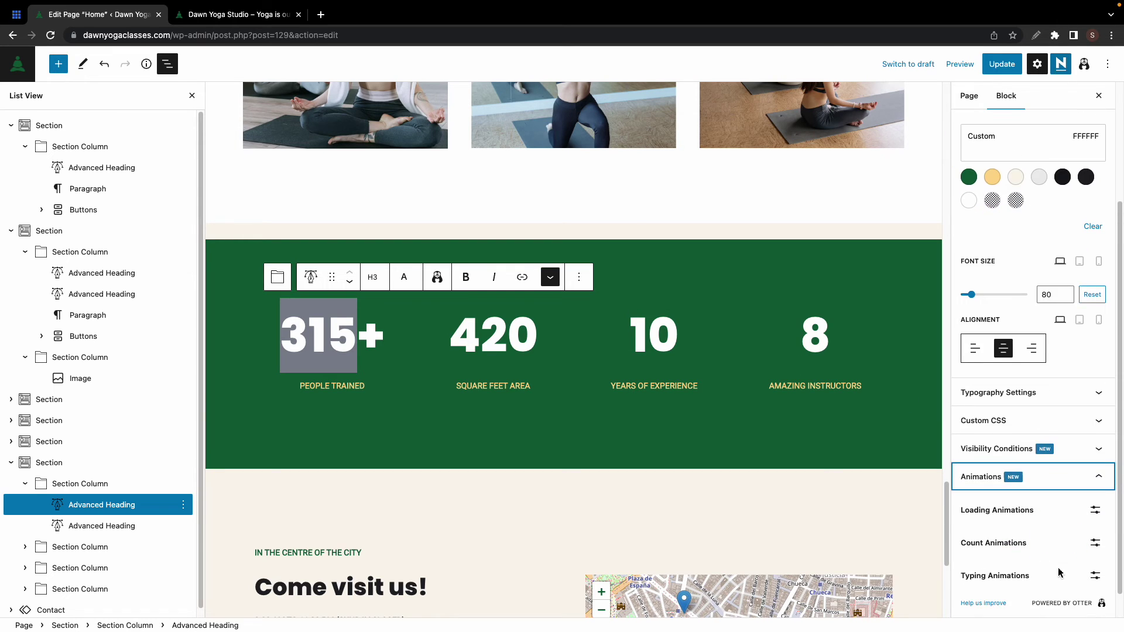
{"action": "left_click", "coordinate": [1095, 543]}
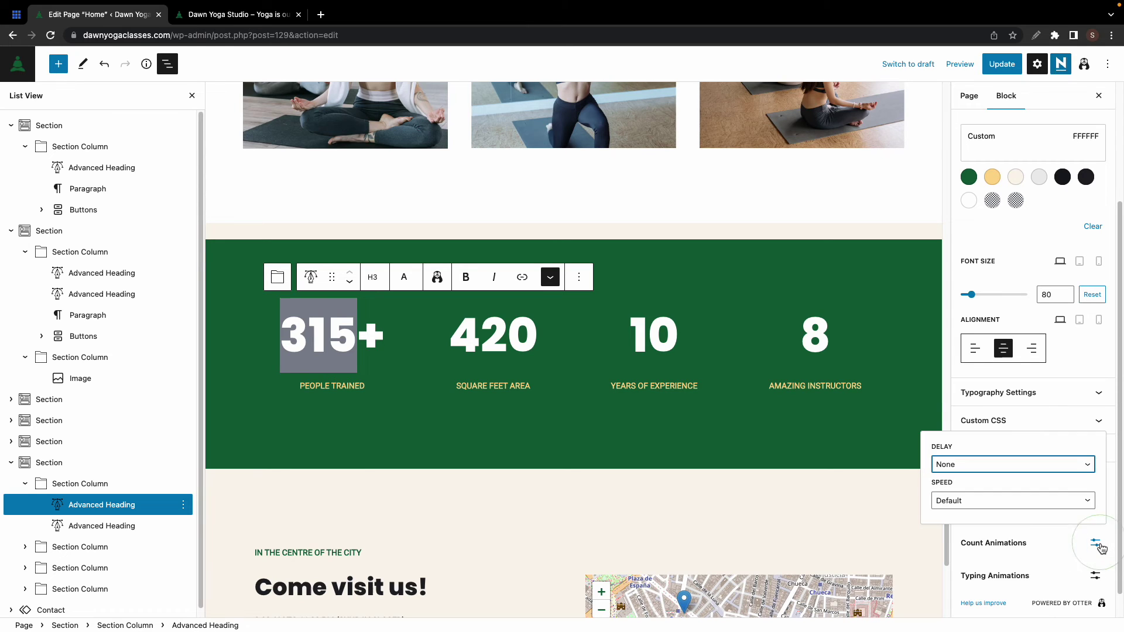
{"action": "left_click", "coordinate": [1077, 466]}
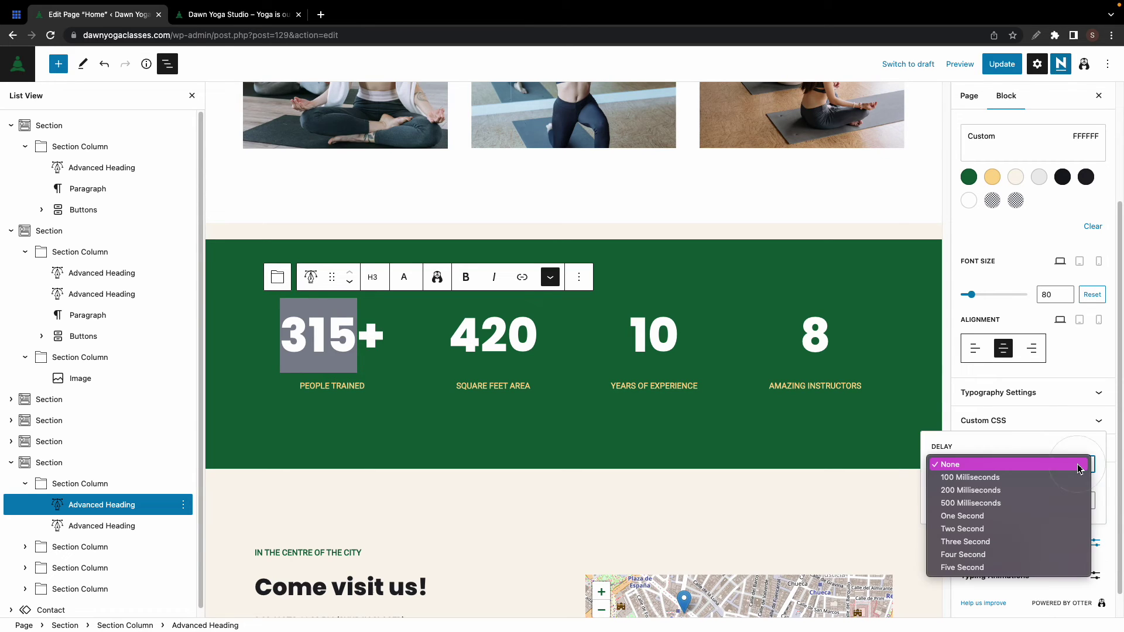
{"action": "left_click", "coordinate": [1047, 490]}
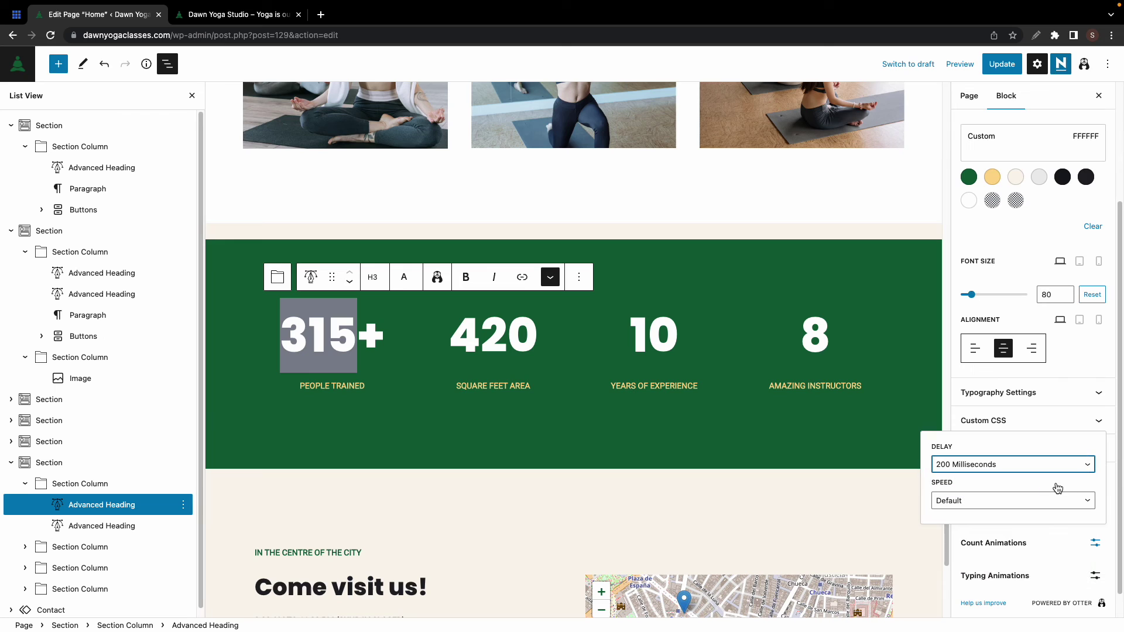
{"action": "left_click", "coordinate": [1051, 503]}
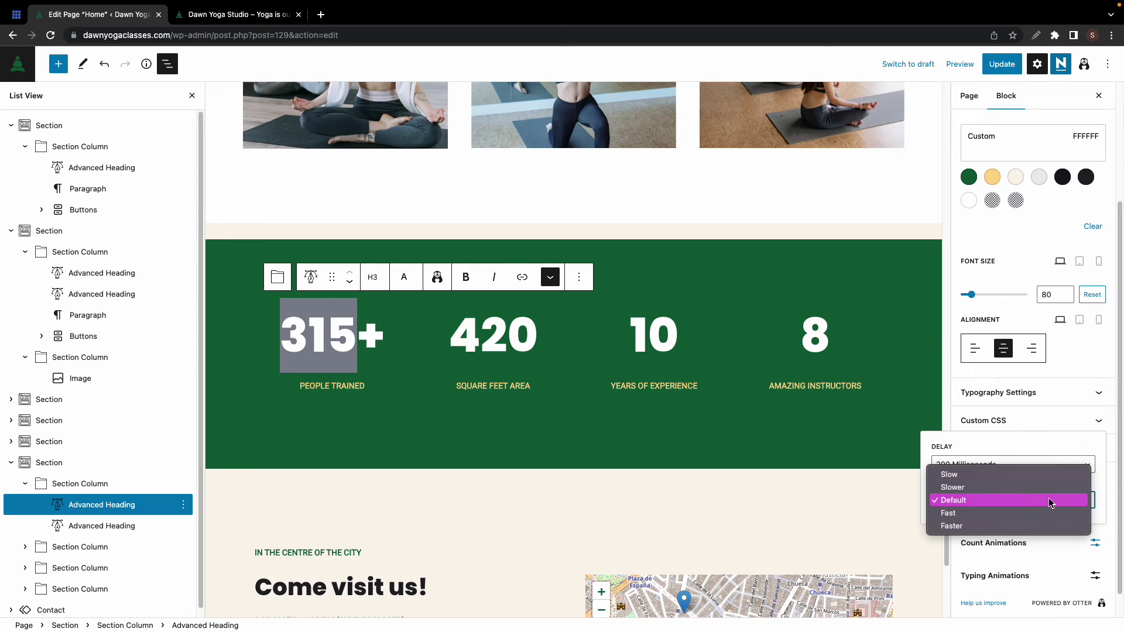
{"action": "left_click", "coordinate": [1049, 502]}
{"action": "double_click", "coordinate": [462, 337]}
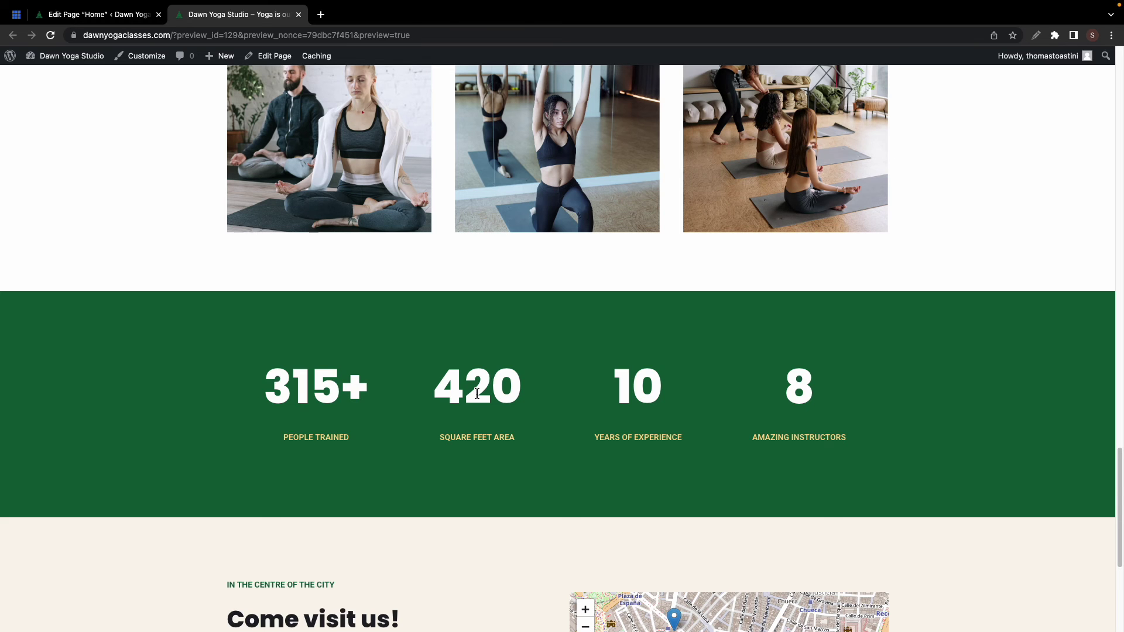
Scroll the preview, then switch back to the editor tab scrolled up to the hero section
{"action": "scroll", "coordinate": [477, 394], "scroll_direction": "up", "scroll_amount": 15}
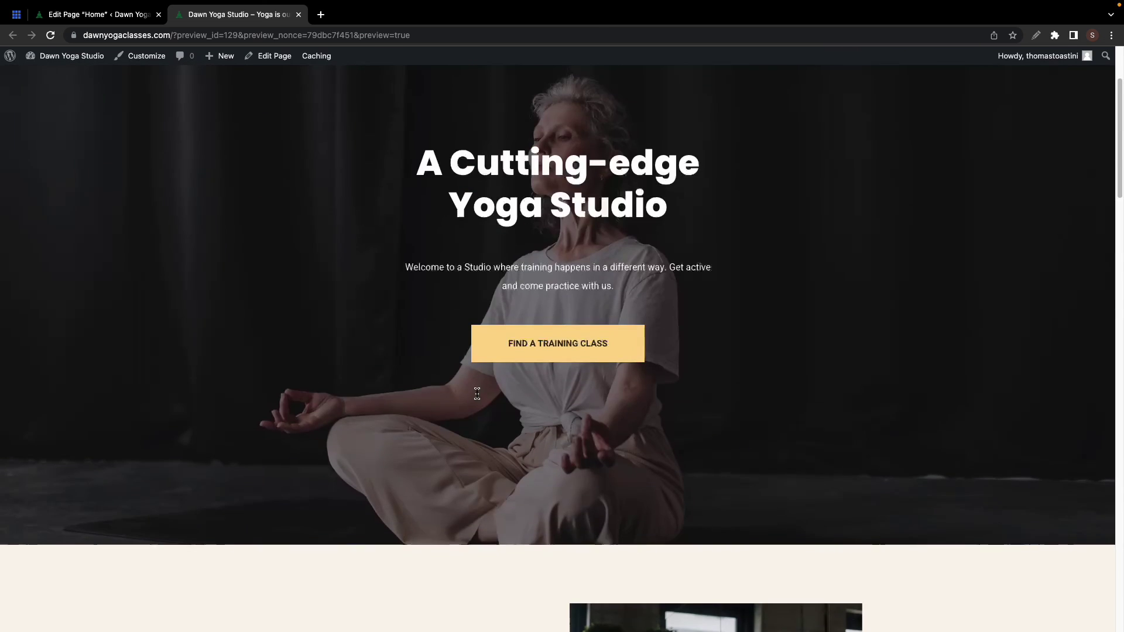
{"action": "left_click", "coordinate": [125, 14]}
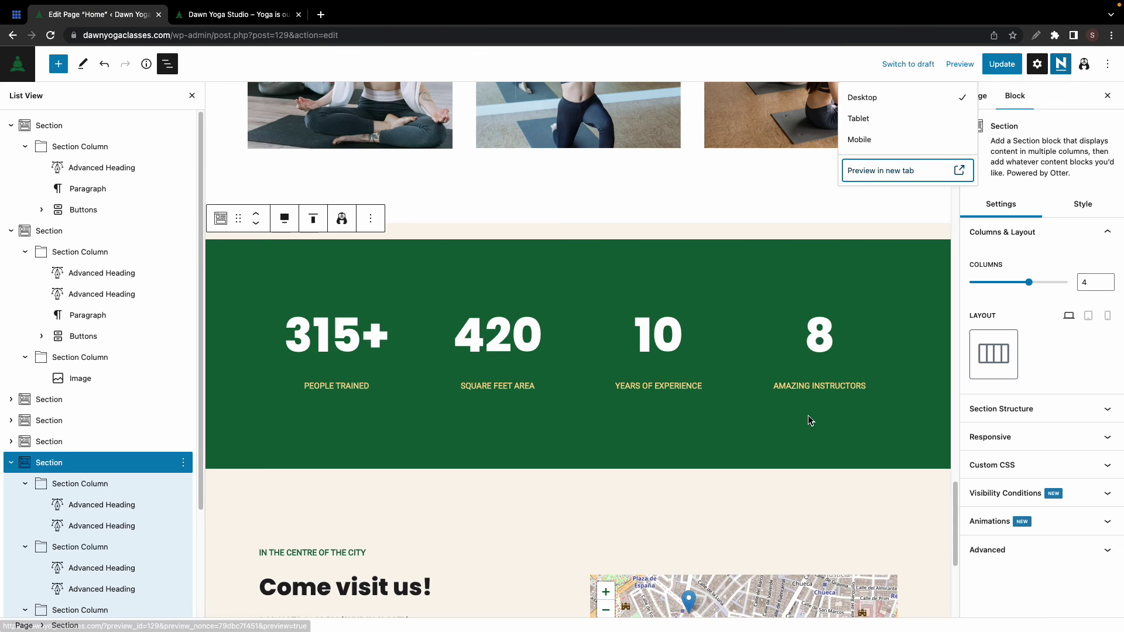
{"action": "scroll", "coordinate": [810, 420], "scroll_direction": "up", "scroll_amount": 15}
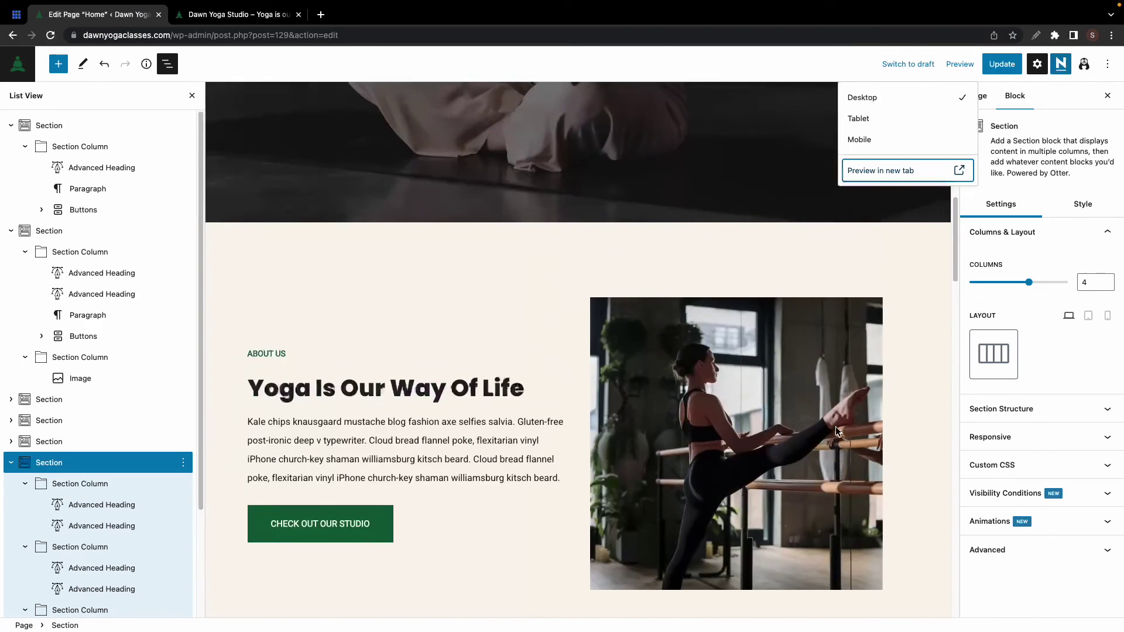
{"action": "scroll", "coordinate": [836, 431], "scroll_direction": "up", "scroll_amount": 8}
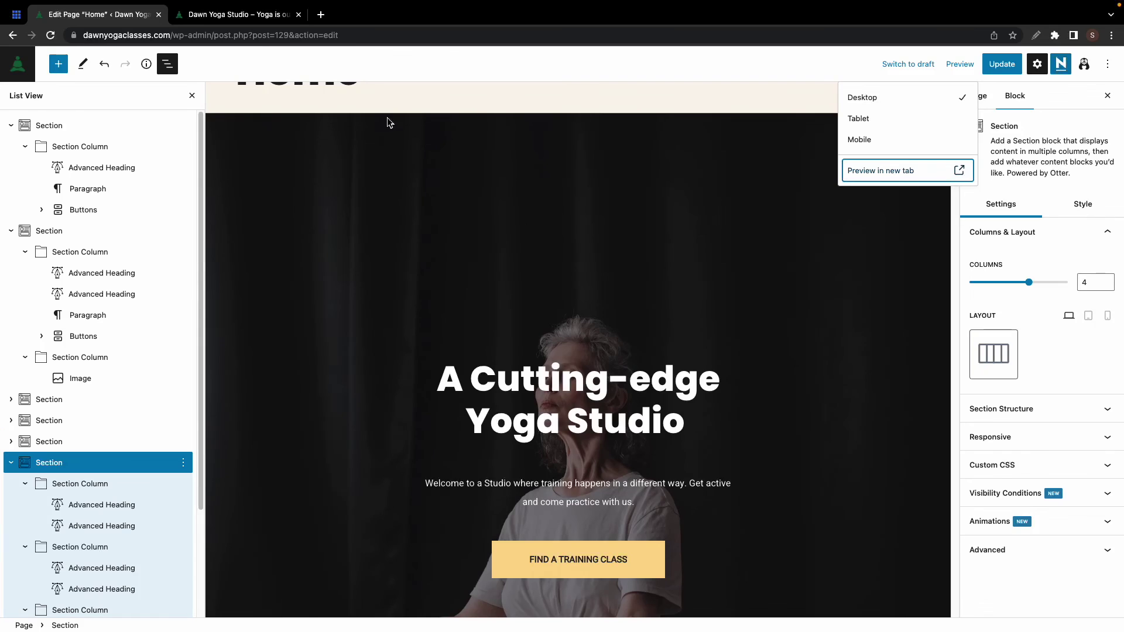
{"action": "left_click", "coordinate": [241, 14]}
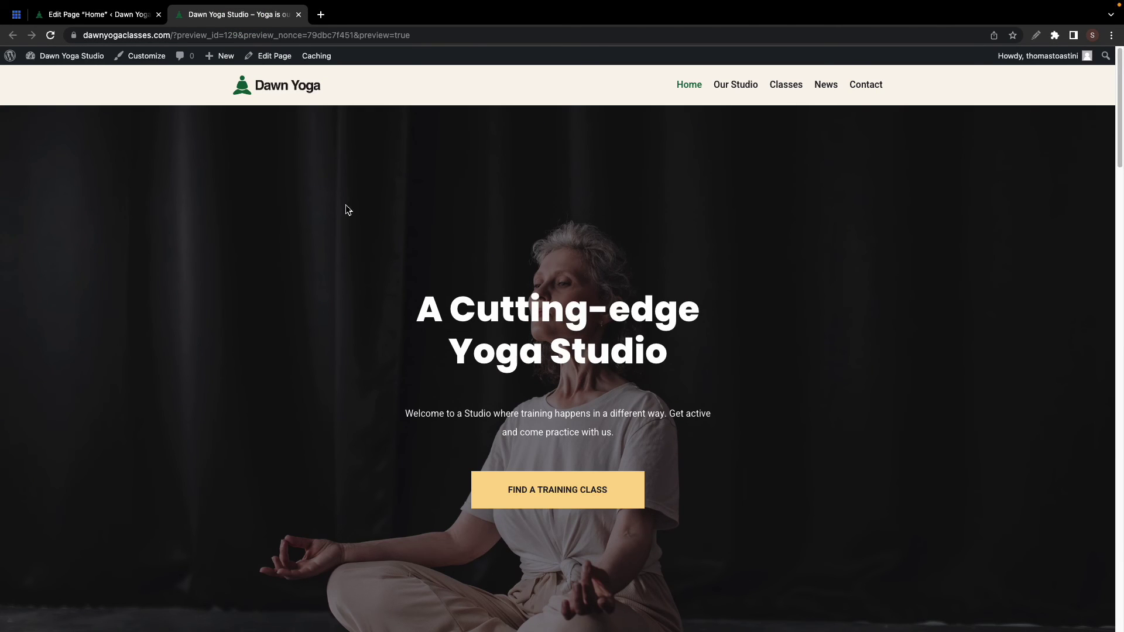
{"action": "left_click", "coordinate": [134, 17]}
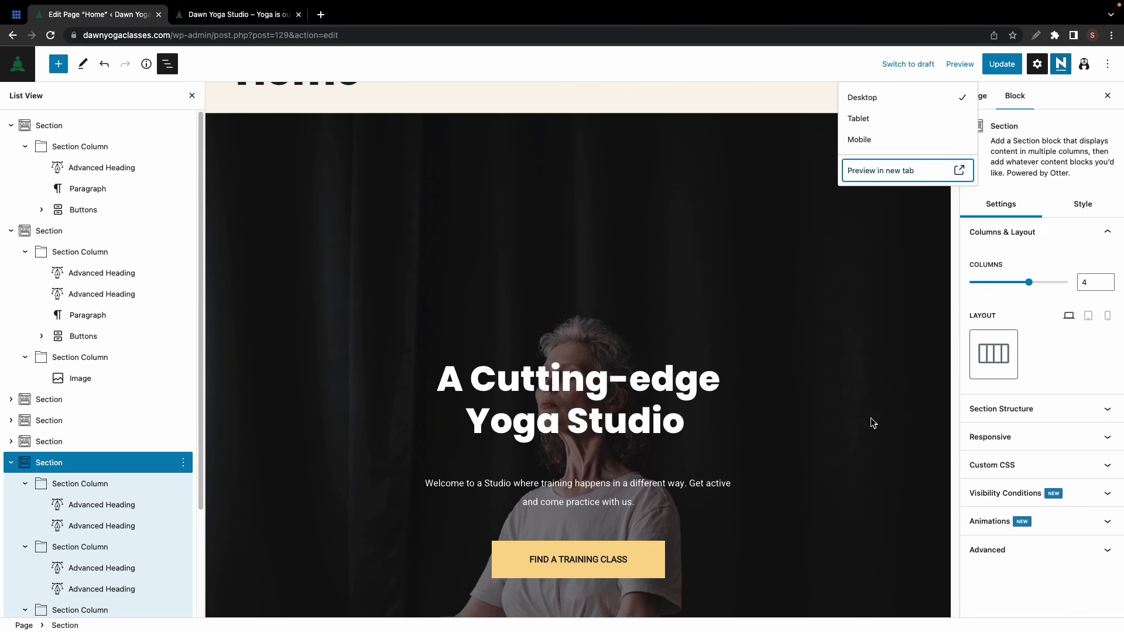
Change the hero section's minimum height to Custom (333.3 px)
{"action": "left_click", "coordinate": [964, 253]}
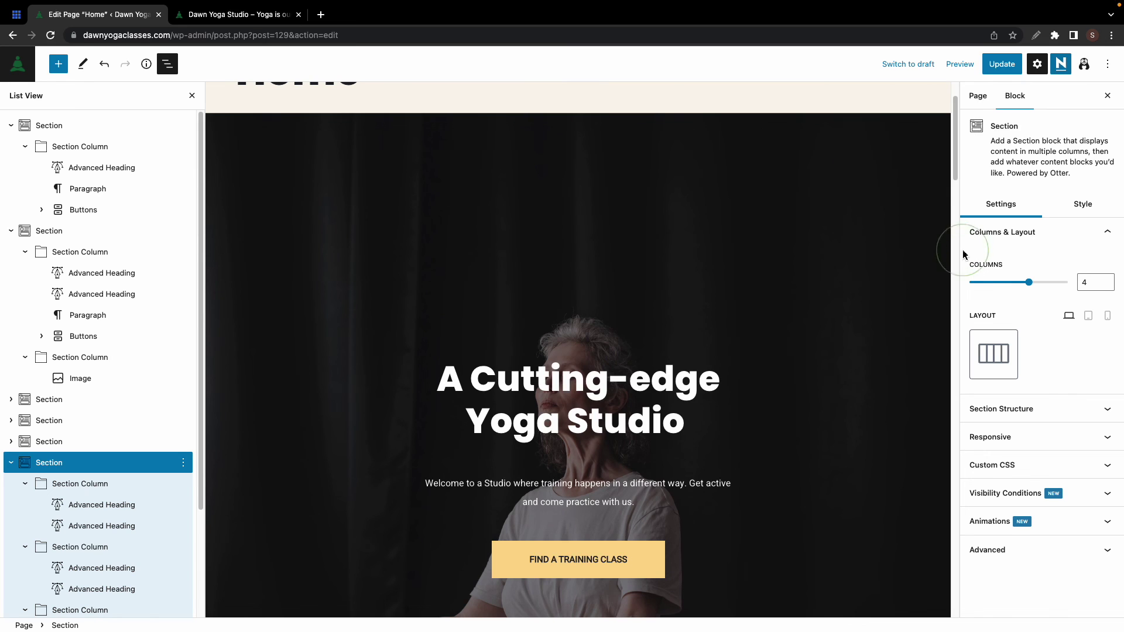
{"action": "left_click", "coordinate": [1006, 409]}
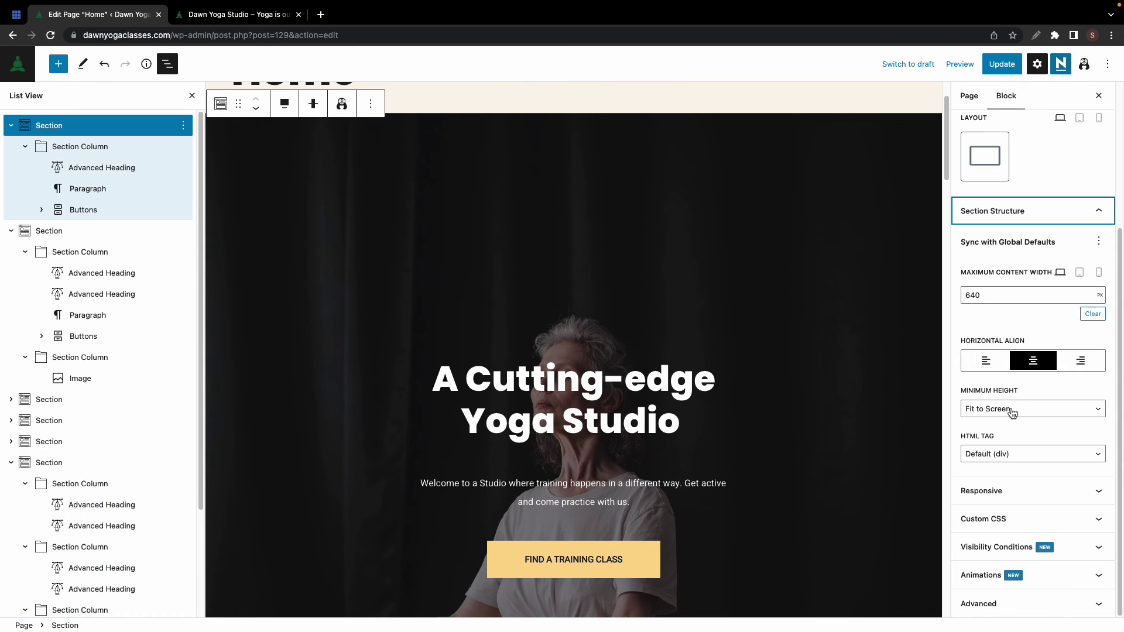
{"action": "left_click", "coordinate": [1011, 409]}
{"action": "left_click", "coordinate": [997, 421]}
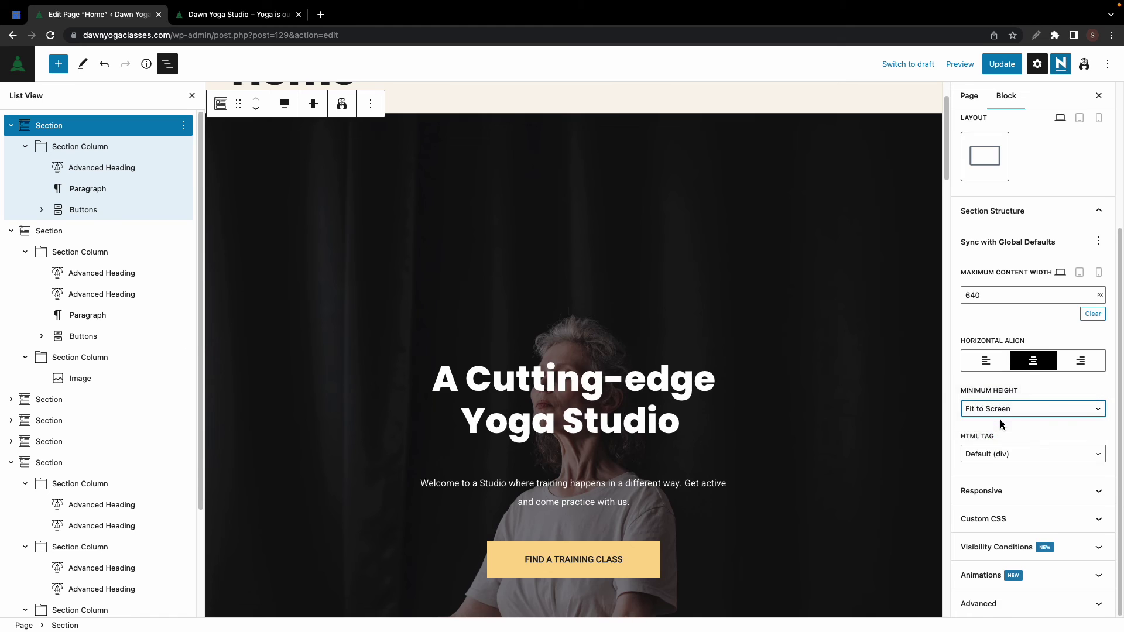
Preview the page in a new tab and reload it to replay the animations
{"action": "left_click", "coordinate": [951, 70]}
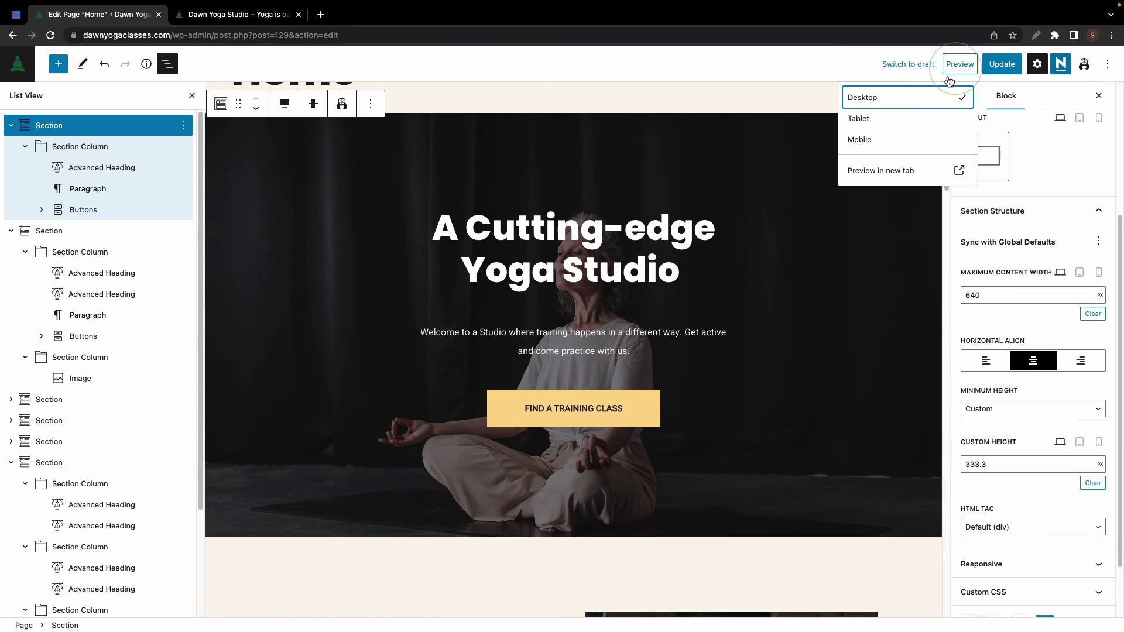
{"action": "left_click", "coordinate": [855, 178]}
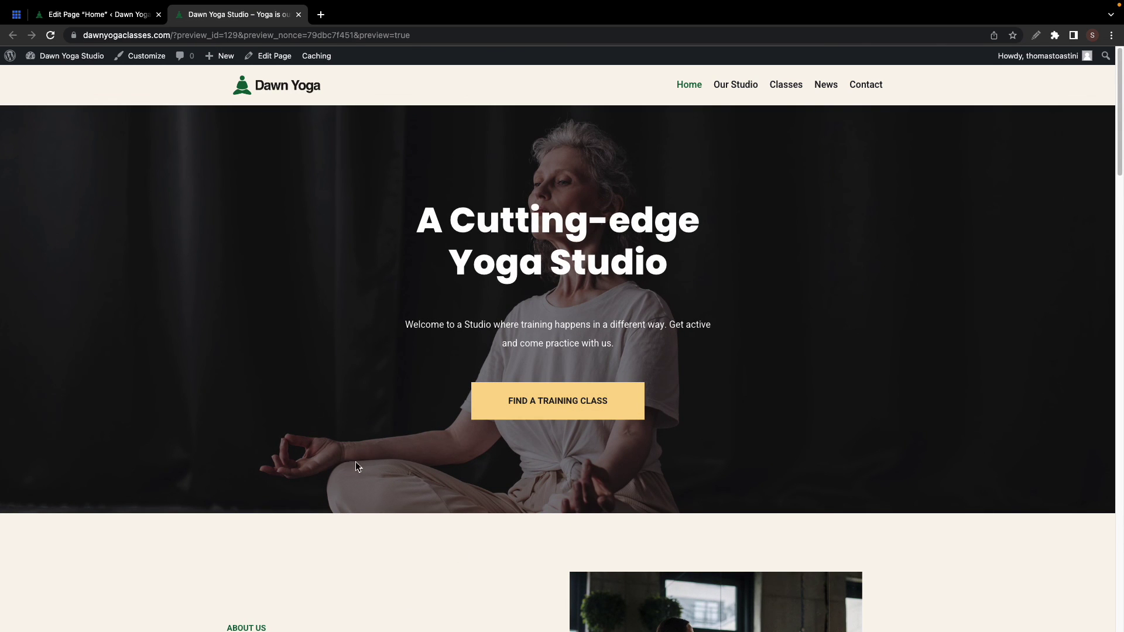
{"action": "left_click", "coordinate": [50, 36]}
Set the hero section's minimum height back to Fit to Screen
{"action": "left_click", "coordinate": [143, 16]}
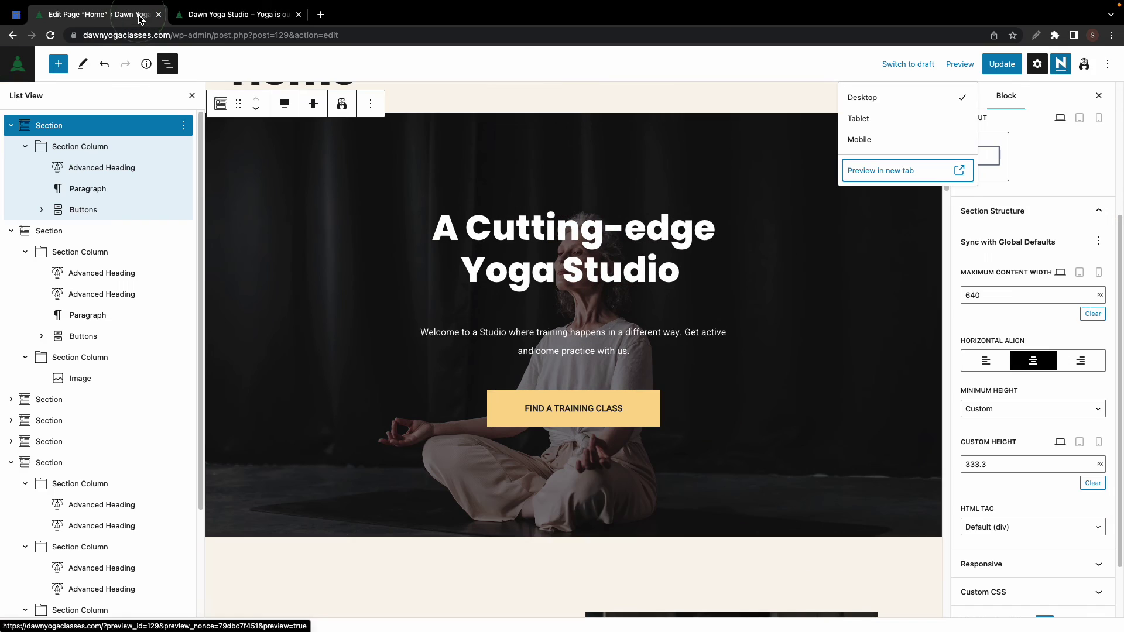
{"action": "left_click", "coordinate": [1027, 409]}
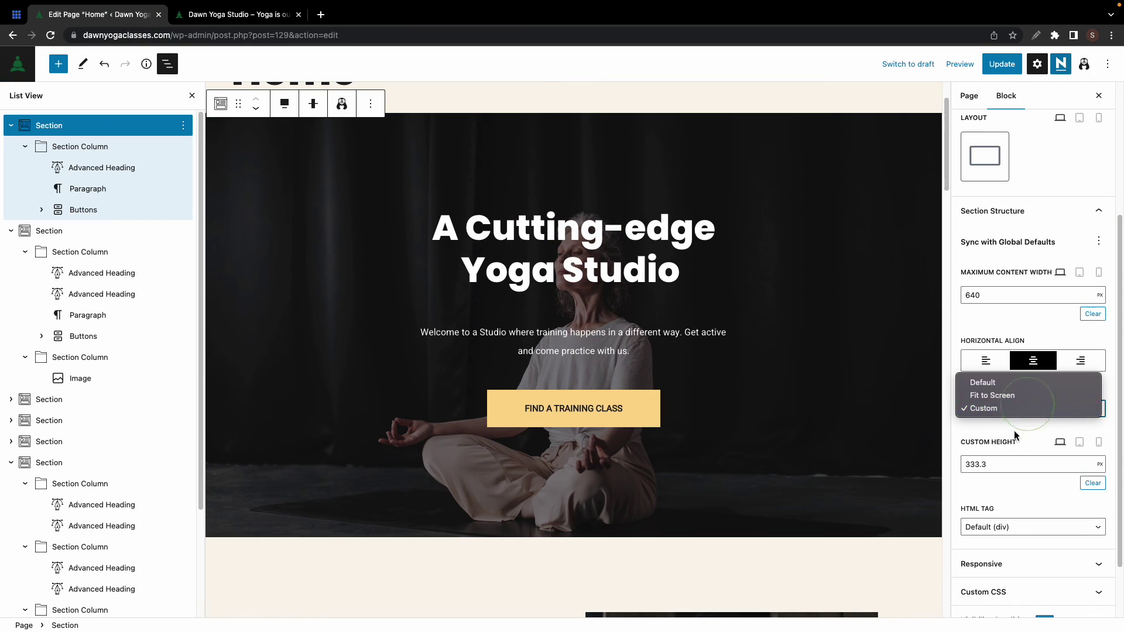
{"action": "left_click", "coordinate": [986, 394]}
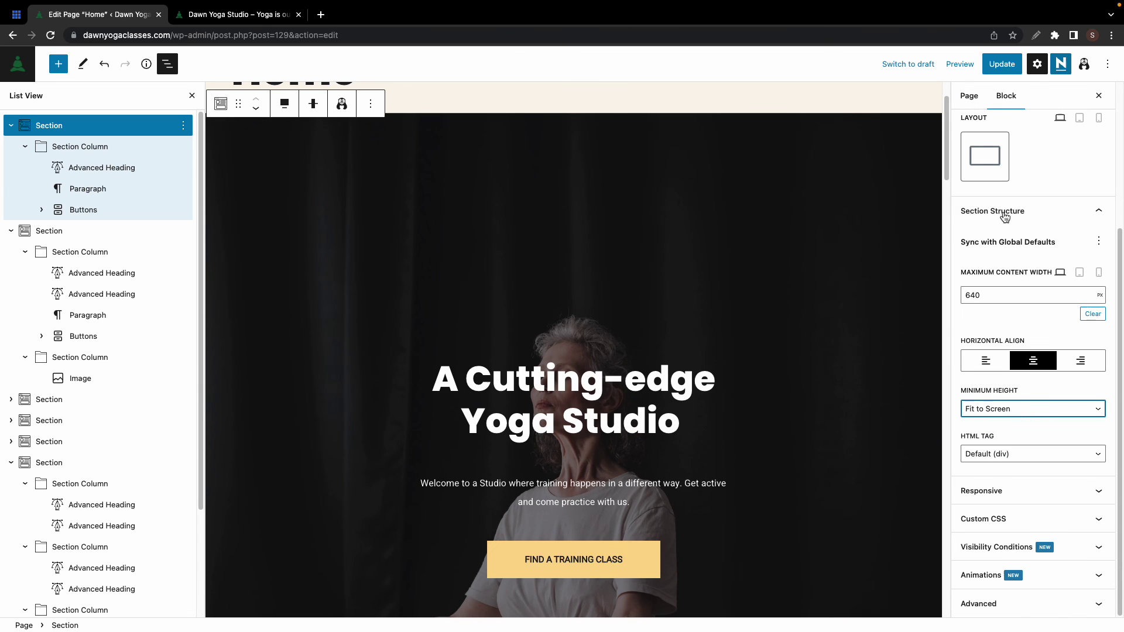
Preview the page in a new tab and scroll down to the About Us heading
{"action": "left_click", "coordinate": [963, 73]}
{"action": "left_click", "coordinate": [886, 170]}
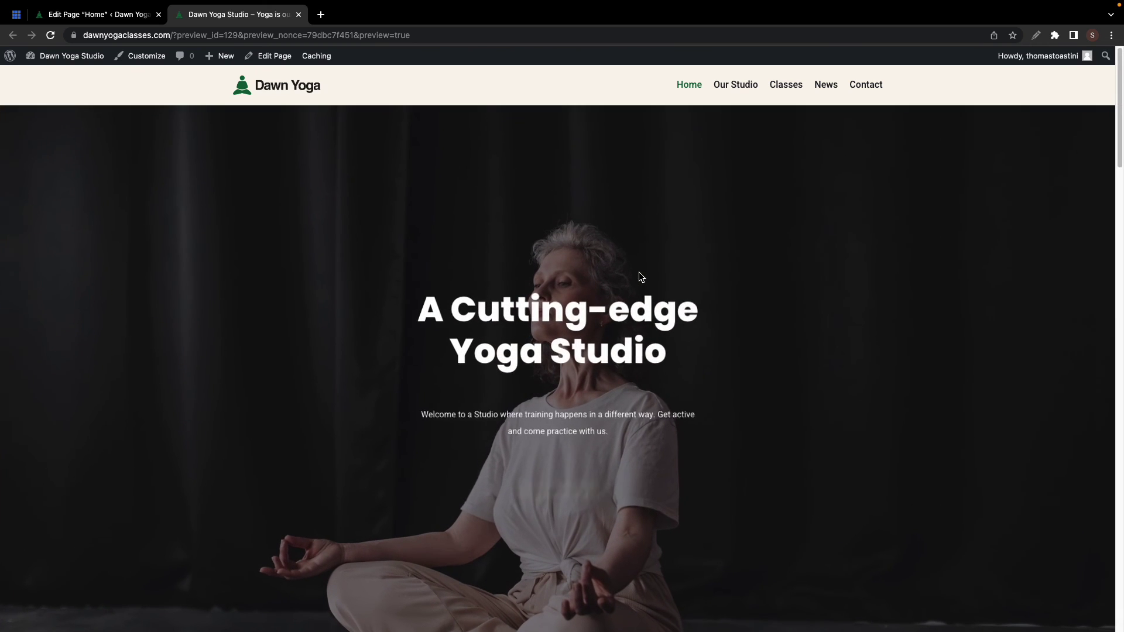
{"action": "scroll", "coordinate": [639, 273], "scroll_direction": "down", "scroll_amount": 8}
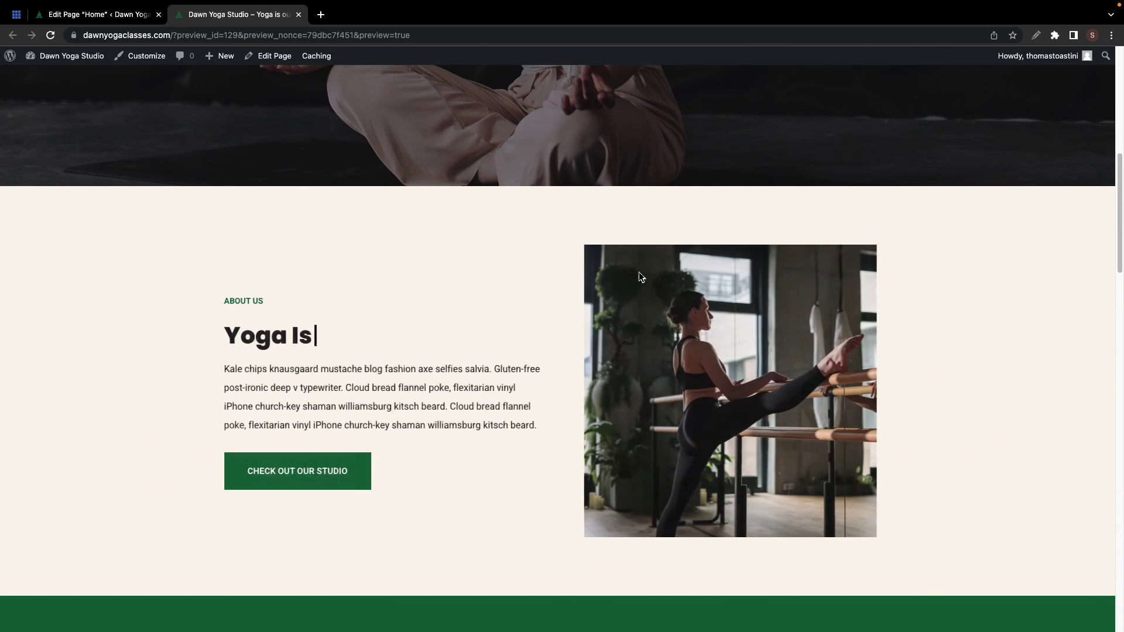